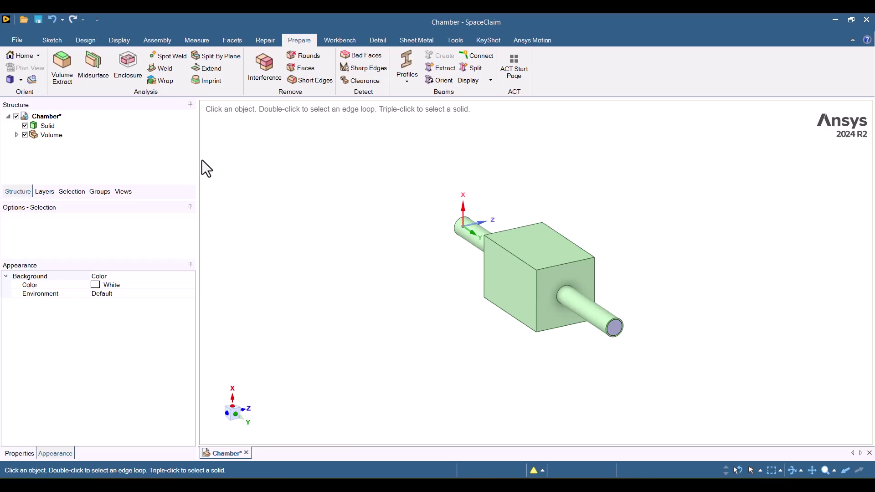
# Step: Hide the Solid to inspect the fluid Volume, then show the Solid again and hide the Volume
pyautogui.click(32, 126)
pyautogui.click(25, 126)
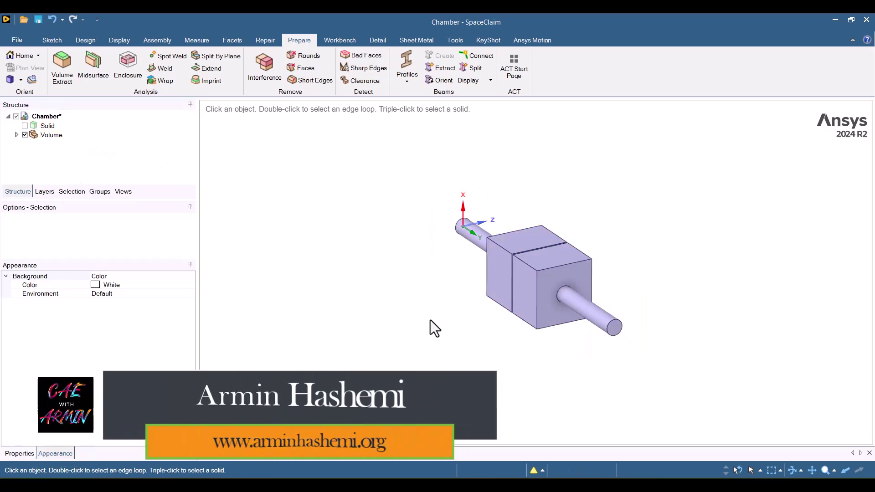
pyautogui.moveTo(429, 326)
pyautogui.mouseDown(button='middle')
pyautogui.moveTo(453, 313)
pyautogui.moveTo(527, 312)
pyautogui.moveTo(424, 318)
pyautogui.mouseUp(button='middle')
pyautogui.click(25, 125)
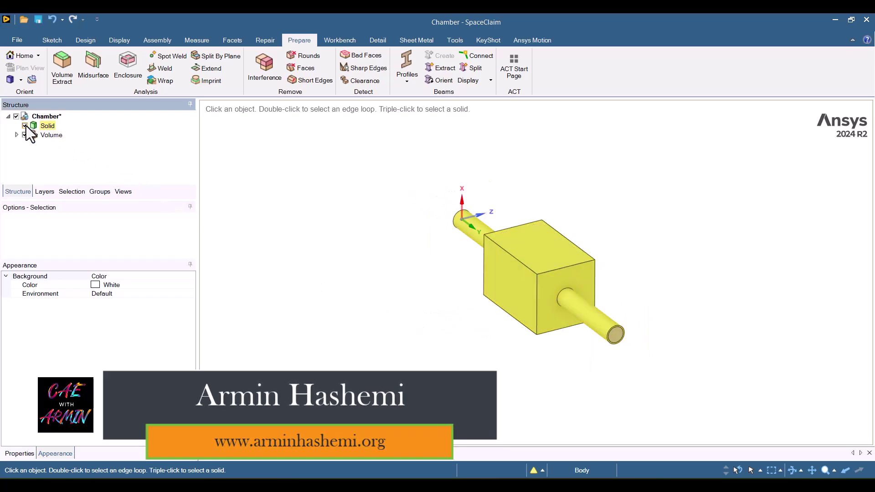
pyautogui.click(25, 134)
pyautogui.moveTo(373, 284)
pyautogui.mouseDown(button='middle')
pyautogui.moveTo(336, 264)
pyautogui.moveTo(336, 250)
pyautogui.moveTo(384, 277)
pyautogui.mouseUp(button='middle')
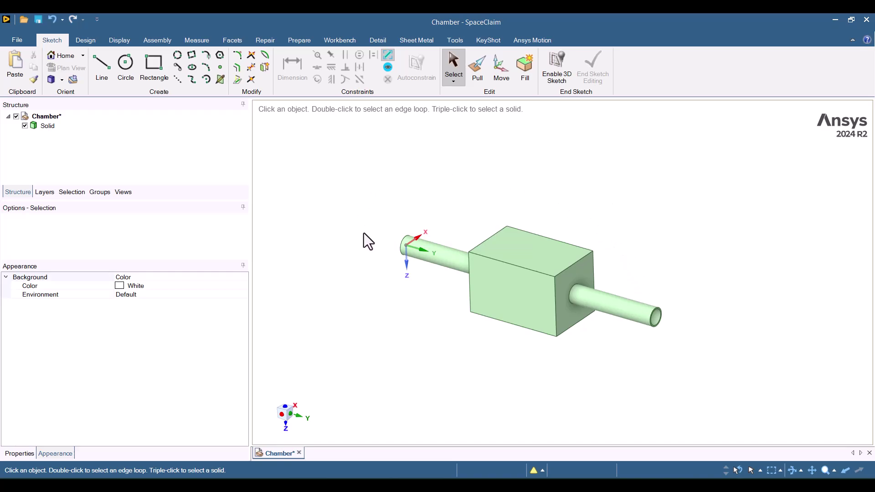
# Step: Set the chamber Solid's display to Transparent to expose the perforated baffle and pipe openings
pyautogui.click(509, 304)
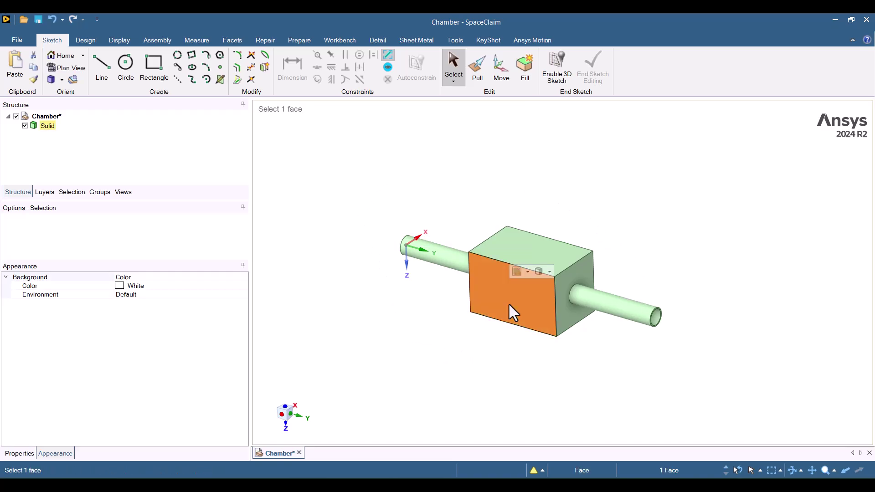
pyautogui.click(539, 272)
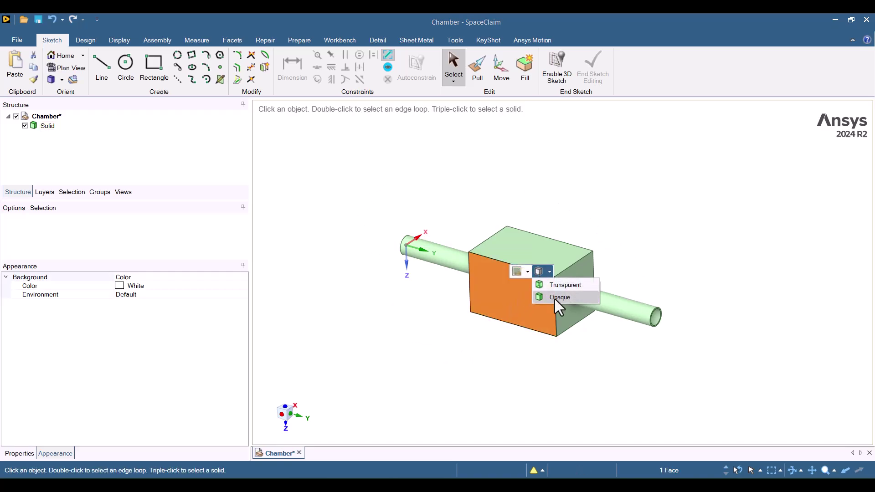
pyautogui.click(562, 285)
pyautogui.click(636, 232)
pyautogui.scroll(2, 634, 232)
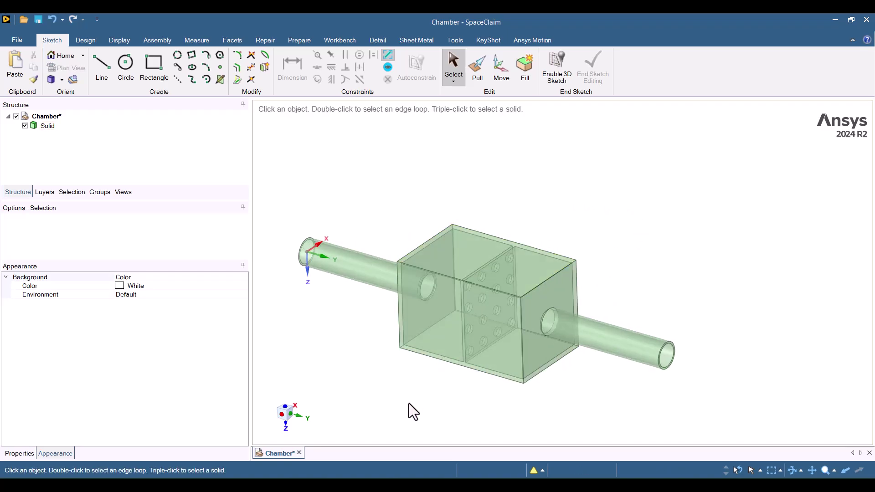
pyautogui.scroll(-1, 409, 403)
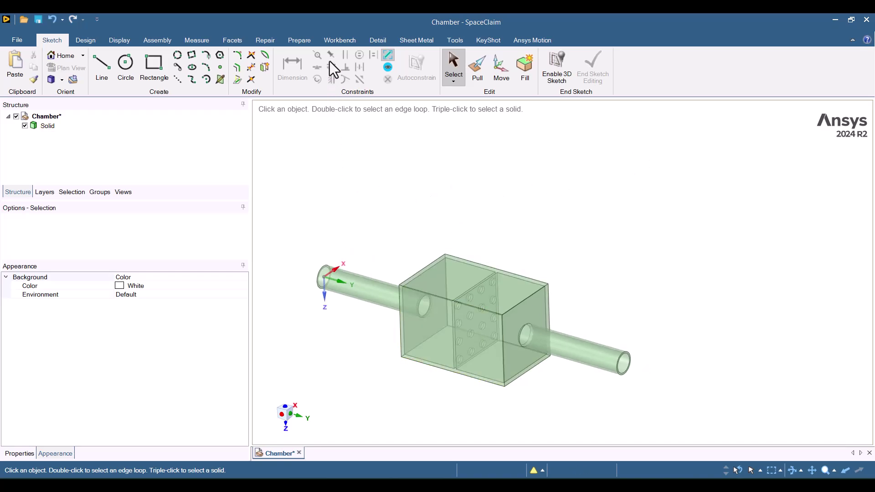
# Step: Start Volume Extract from the Prepare tab and cap both pipe end faces
pyautogui.click(303, 40)
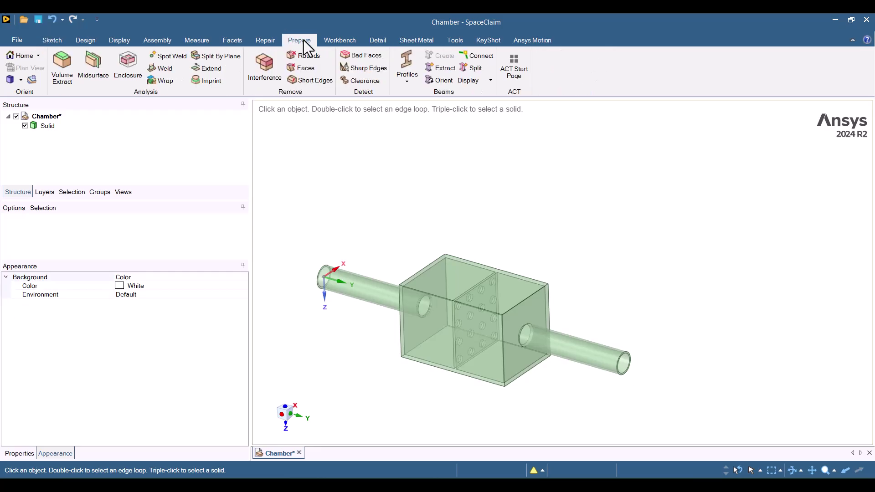
pyautogui.click(69, 71)
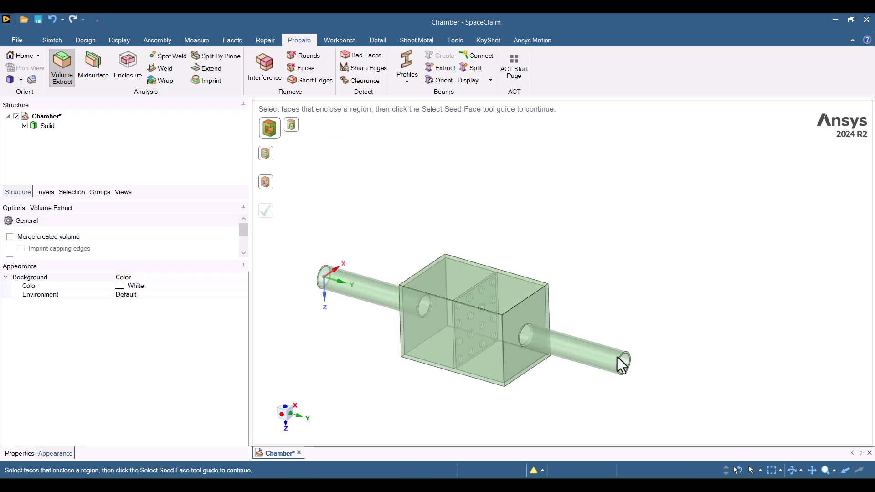
pyautogui.scroll(5, 619, 383)
pyautogui.click(644, 304)
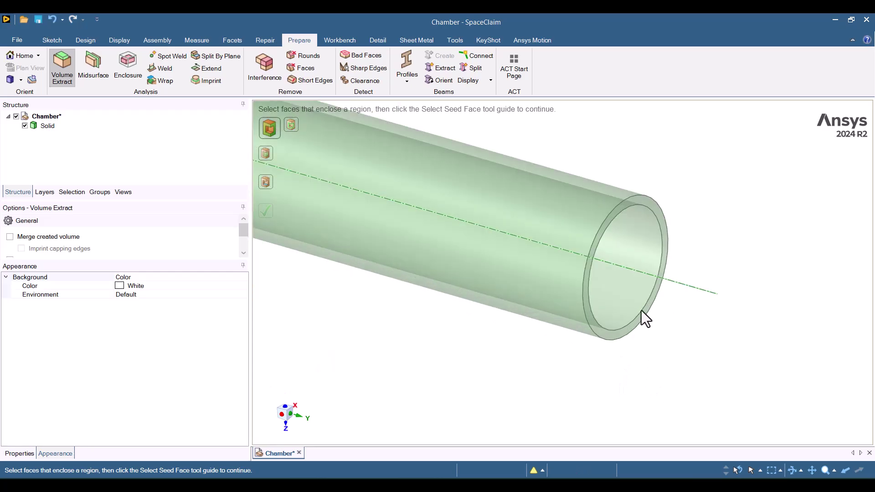
pyautogui.click(646, 203)
pyautogui.scroll(-10, 756, 292)
pyautogui.moveTo(415, 248); pyautogui.dragTo(424, 201, button='middle')
pyautogui.scroll(5, 424, 201)
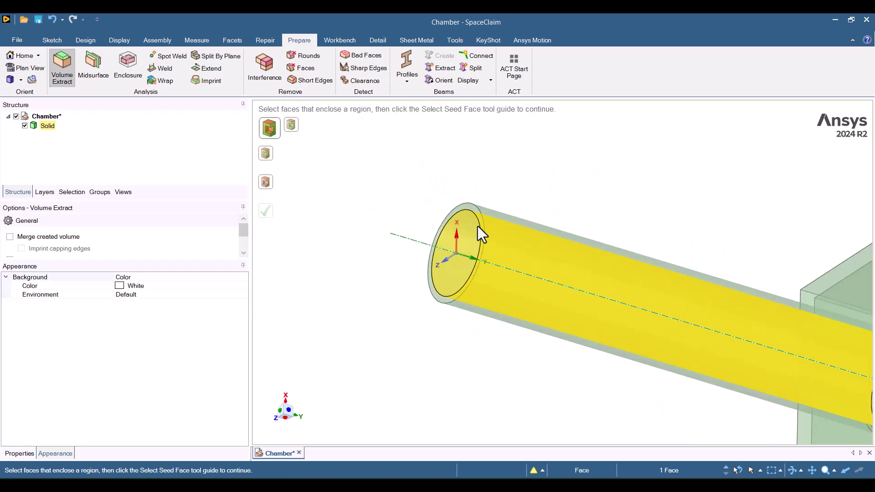
pyautogui.click(476, 211)
pyautogui.scroll(-5, 562, 324)
pyautogui.moveTo(562, 324); pyautogui.dragTo(495, 275, button='middle')
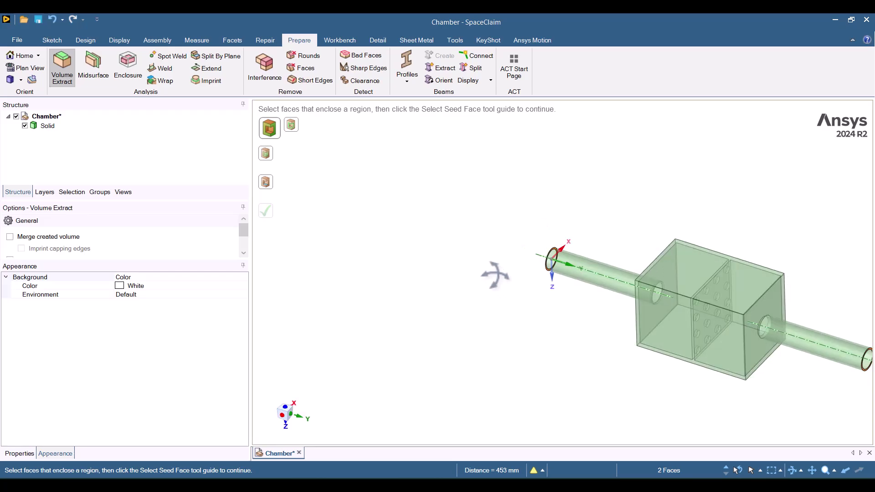
# Step: Use the pipe's inner wall as the seed face and complete the fluid Volume extraction
pyautogui.click(267, 180)
pyautogui.scroll(-3, 359, 207)
pyautogui.scroll(5, 620, 301)
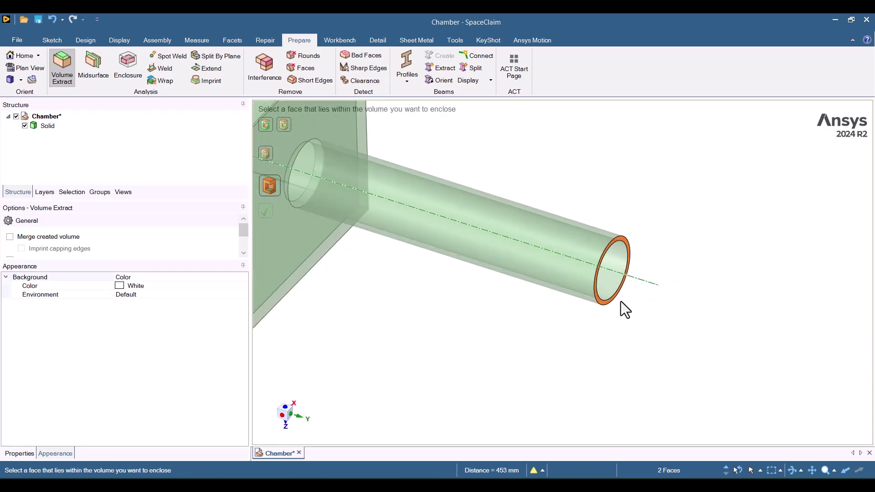
pyautogui.click(608, 276)
pyautogui.scroll(-4, 630, 337)
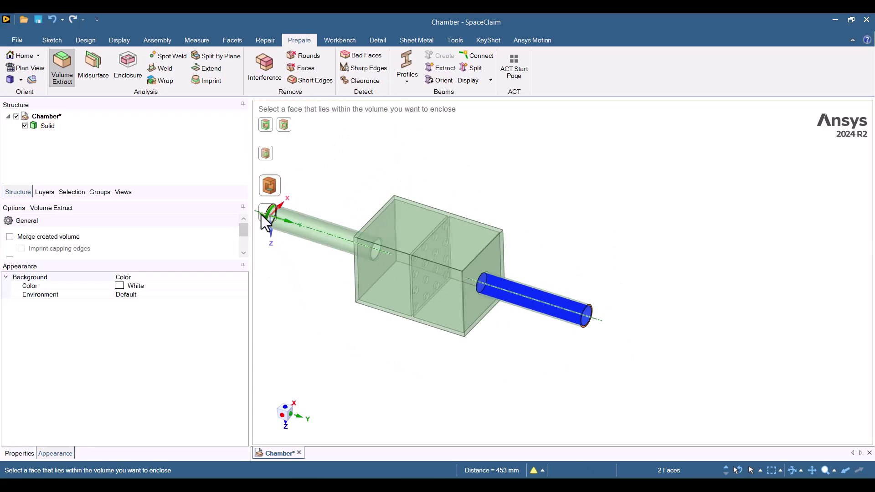
pyautogui.click(265, 212)
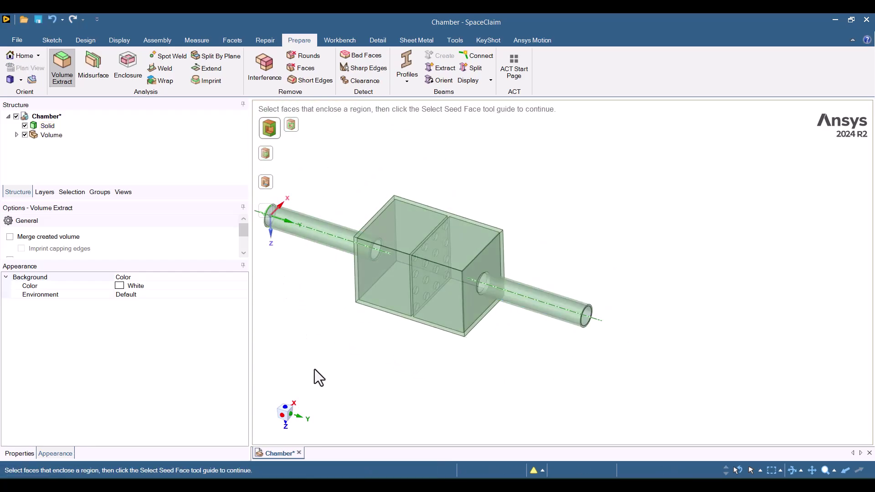
pyautogui.scroll(-2, 314, 369)
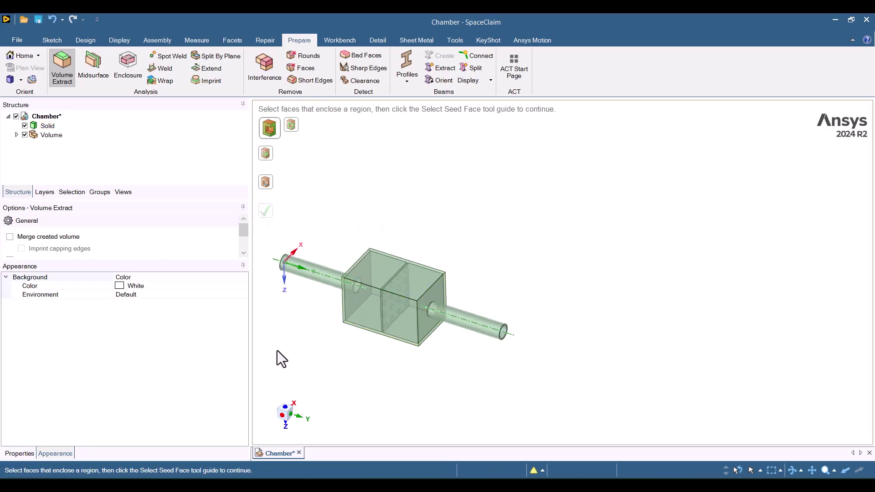
pyautogui.scroll(3, 287, 337)
# Step: Exit Volume Extract and hide the Solid so only the fluid Volume shows
pyautogui.press('Escape')
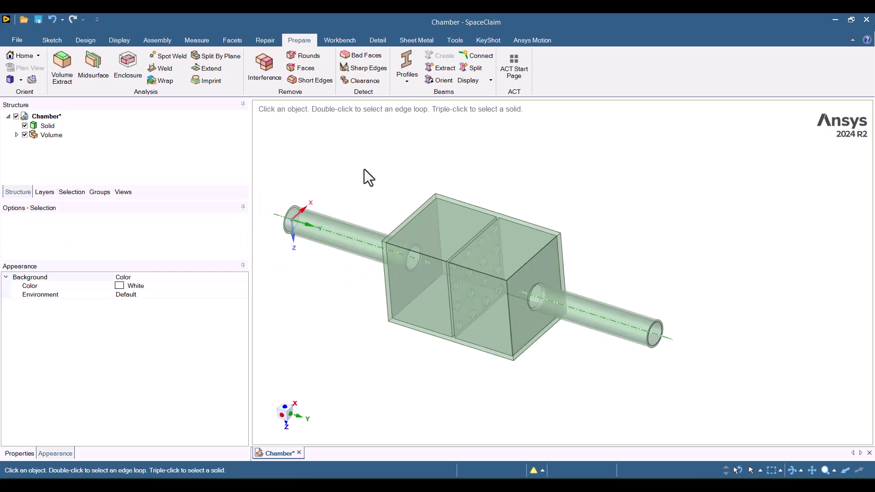
pyautogui.click(25, 125)
pyautogui.moveTo(448, 174)
pyautogui.mouseDown(button='middle')
pyautogui.moveTo(490, 150)
pyautogui.moveTo(495, 133)
pyautogui.moveTo(472, 139)
pyautogui.moveTo(451, 169)
pyautogui.moveTo(458, 163)
pyautogui.mouseUp(button='middle')
# Step: Set the fluid Volume's display to Opaque, showing its two halves divided by the baffle
pyautogui.click(458, 229)
pyautogui.click(496, 199)
pyautogui.click(506, 222)
pyautogui.moveTo(581, 202); pyautogui.dragTo(599, 195, button='middle')
pyautogui.scroll(3, 501, 230)
pyautogui.moveTo(501, 230); pyautogui.dragTo(597, 185, button='middle')
pyautogui.scroll(-3, 491, 245)
pyautogui.scroll(-3, 597, 185)
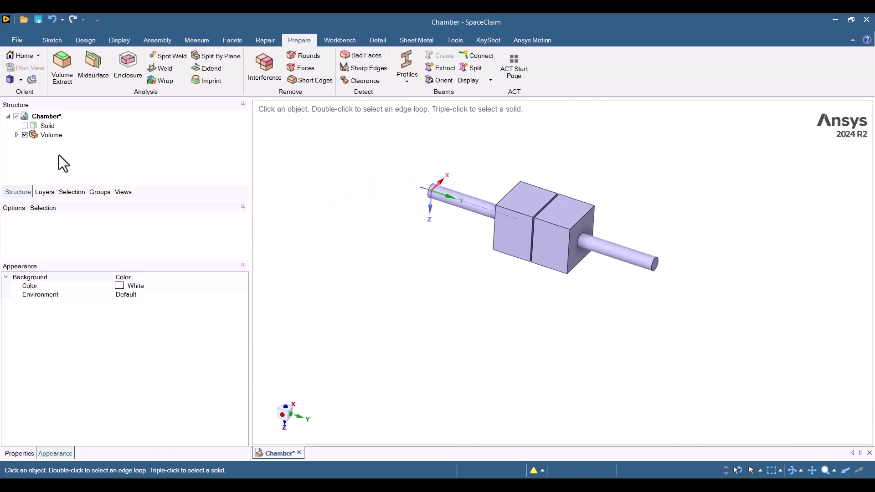
# Step: Delete the extracted Volume from the Structure tree
pyautogui.click(55, 135)
pyautogui.rightClick(55, 135)
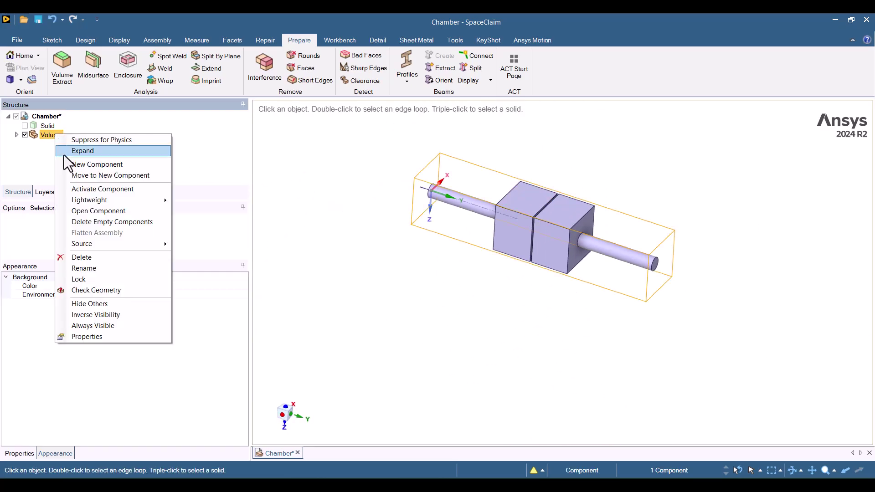
pyautogui.click(89, 255)
# Step: Show the Solid again and switch its display back to Opaque
pyautogui.click(25, 126)
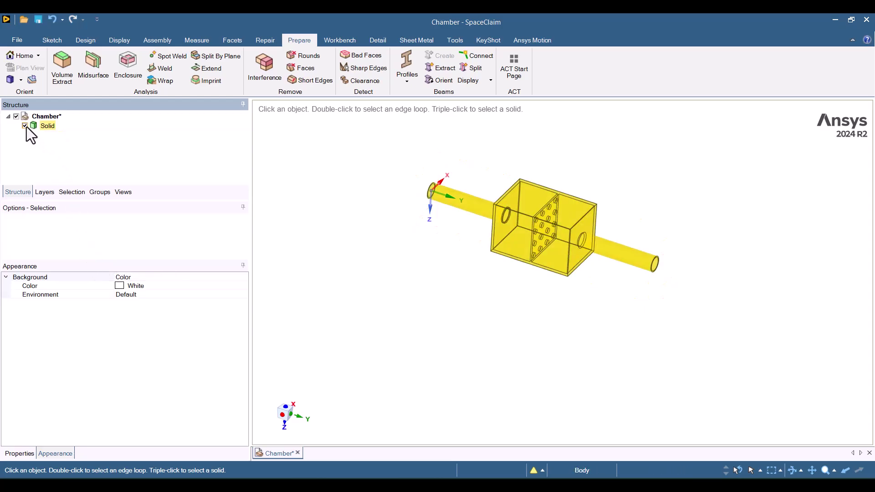
pyautogui.click(497, 241)
pyautogui.click(528, 209)
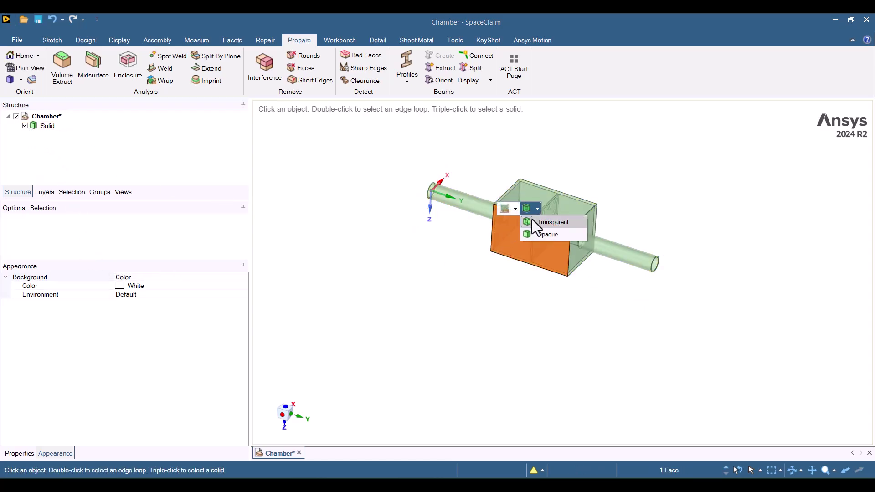
pyautogui.click(547, 234)
pyautogui.scroll(3, 547, 201)
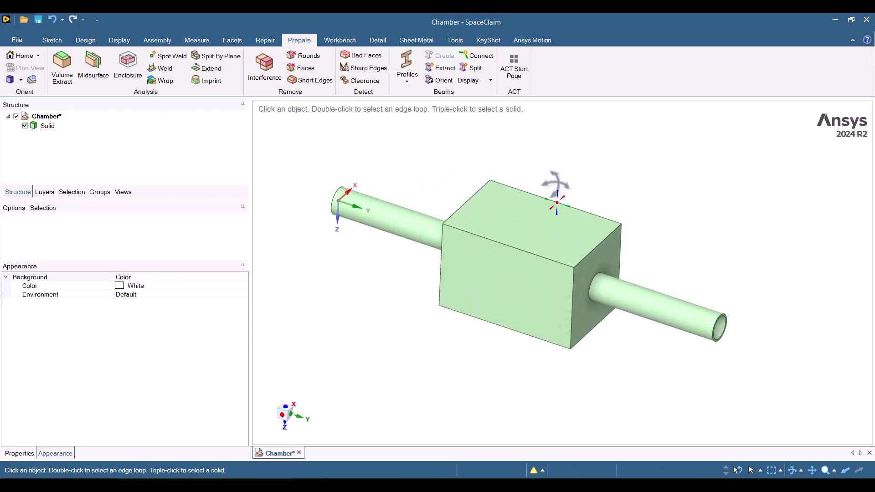
# Step: Run Volume Extract in Select Edges mode using the inner rim loops of both pipe ends
pyautogui.click(62, 75)
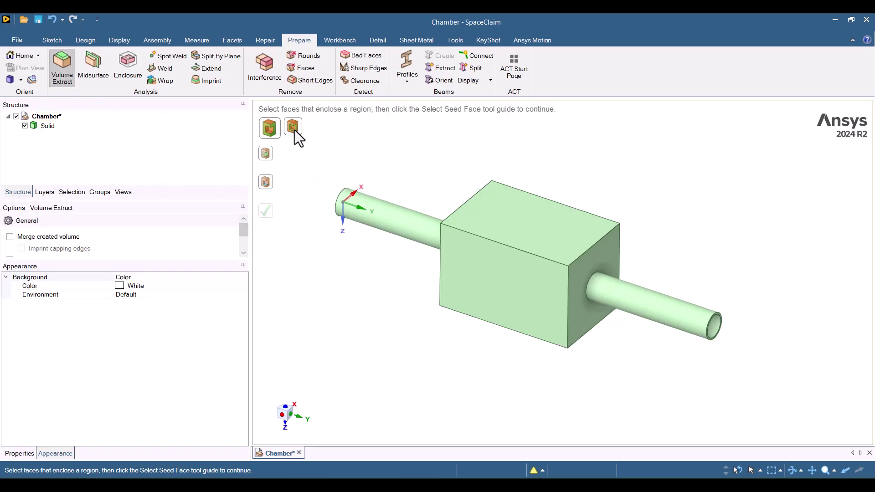
pyautogui.click(294, 128)
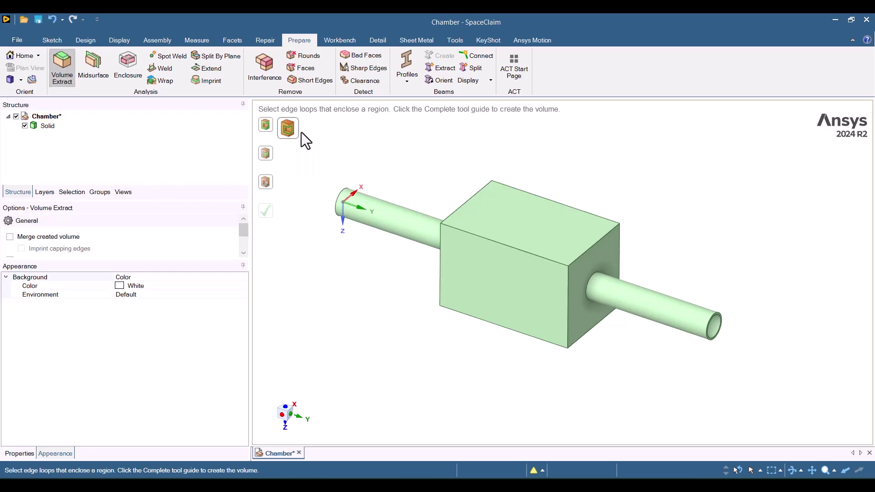
pyautogui.scroll(5, 713, 319)
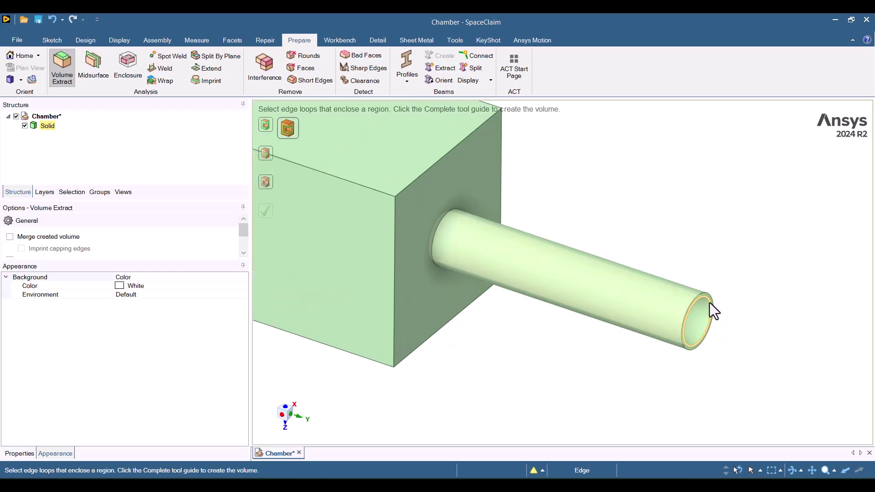
pyautogui.scroll(2, 710, 302)
pyautogui.click(709, 303)
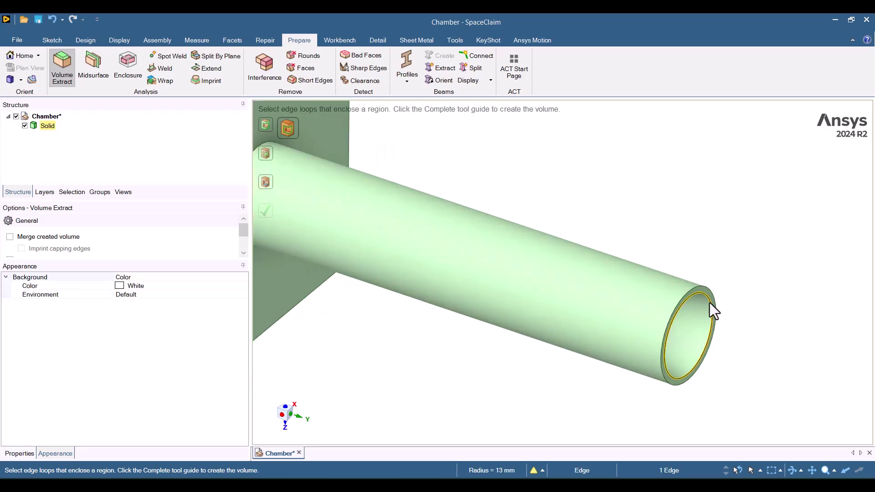
pyautogui.scroll(-6, 709, 302)
pyautogui.scroll(6, 476, 202)
pyautogui.moveTo(477, 202); pyautogui.dragTo(562, 256, button='middle')
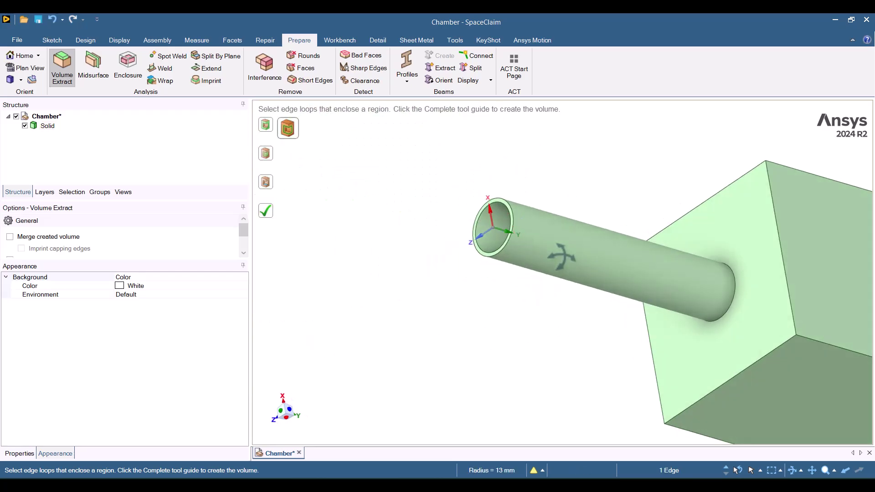
pyautogui.click(502, 204)
pyautogui.scroll(-4, 518, 364)
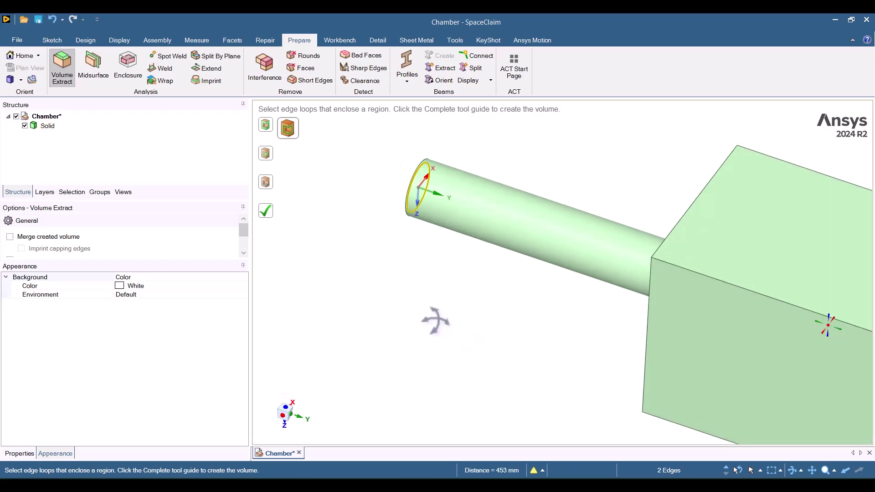
pyautogui.moveTo(425, 318); pyautogui.dragTo(403, 335, button='middle')
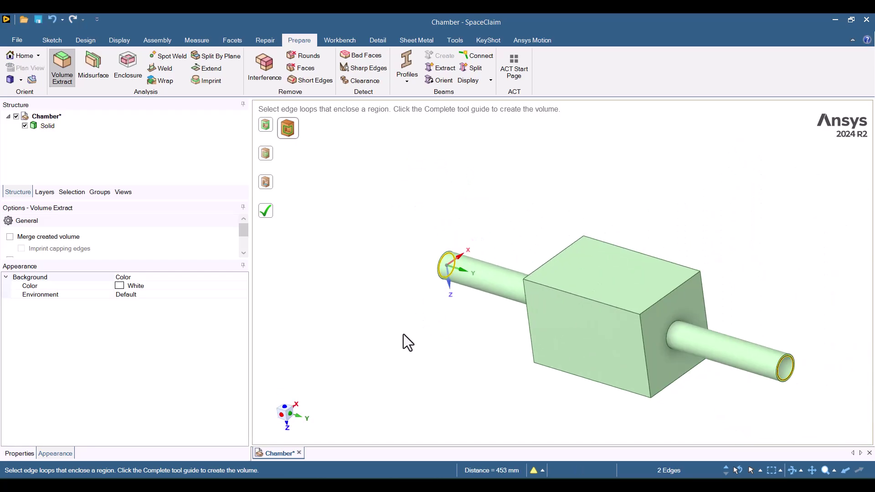
pyautogui.click(269, 215)
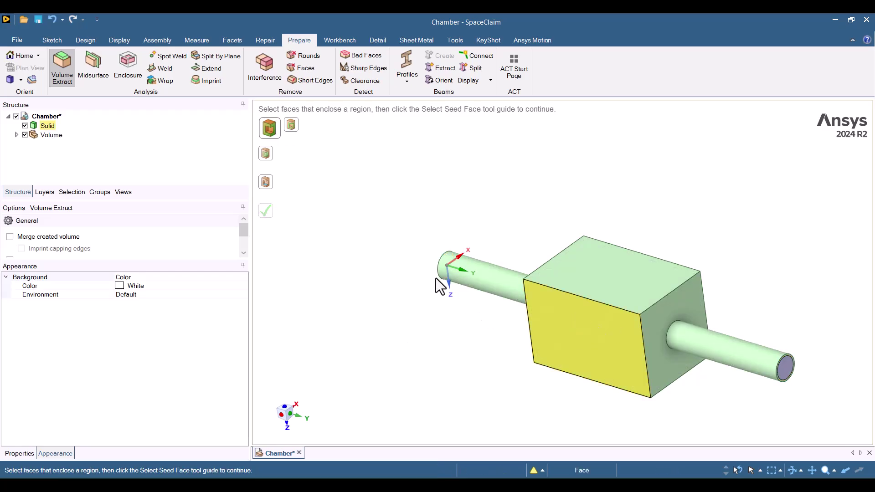
# Step: Exit Volume Extract, inspect the new Volume with Solid hidden, then delete it and show Solid
pyautogui.press('Escape')
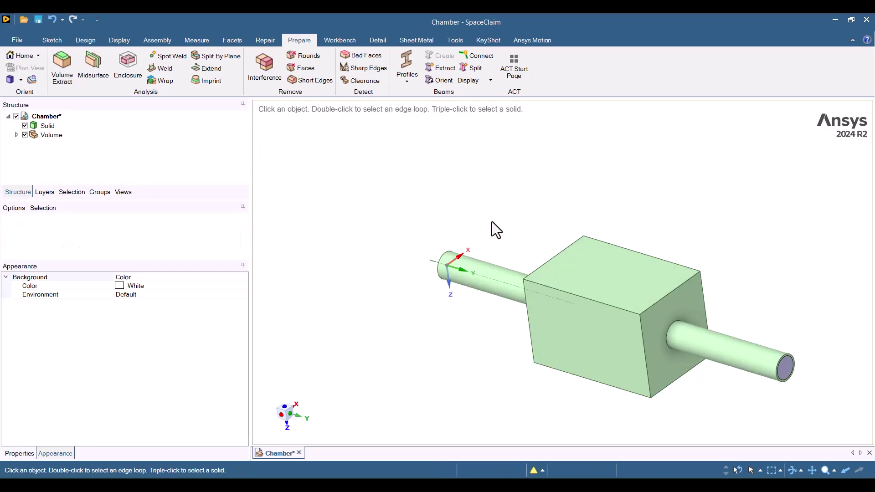
pyautogui.click(25, 126)
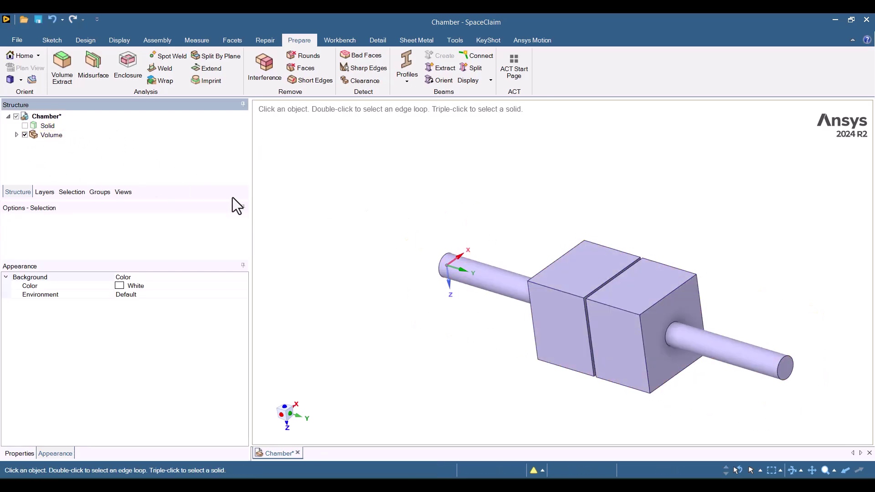
pyautogui.moveTo(285, 205); pyautogui.dragTo(302, 211, button='middle')
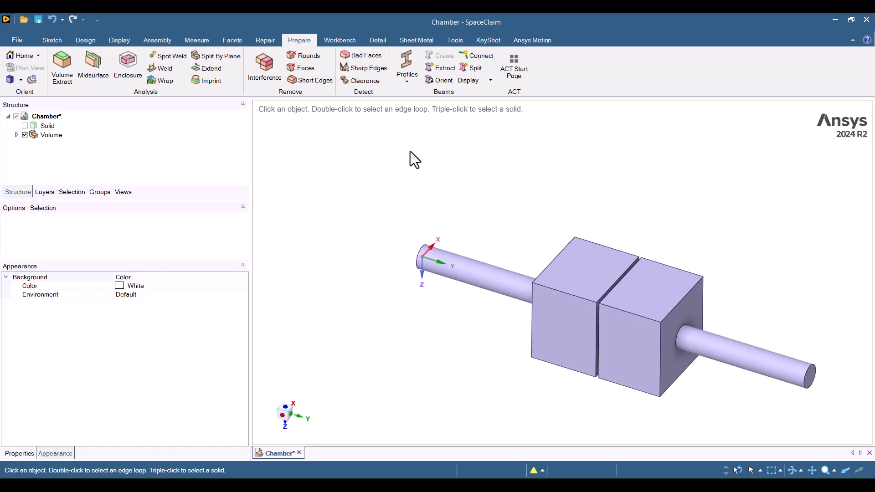
pyautogui.click(56, 135)
pyautogui.rightClick(53, 135)
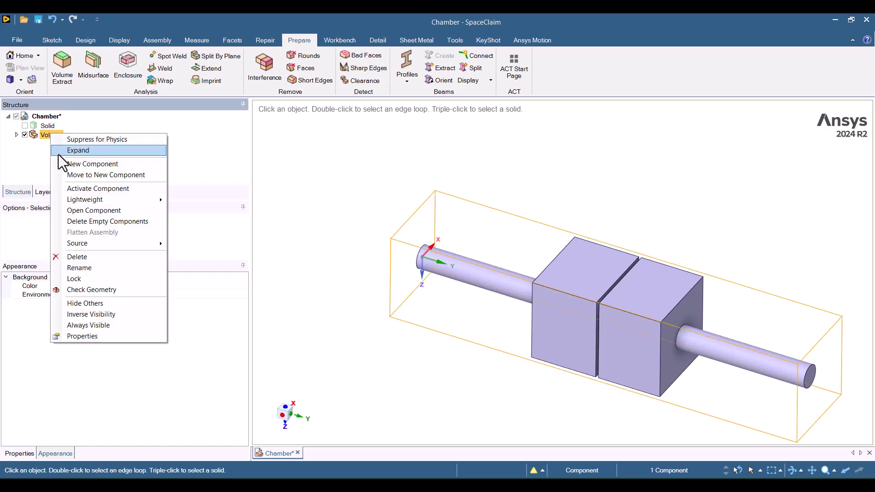
pyautogui.click(77, 257)
pyautogui.click(24, 126)
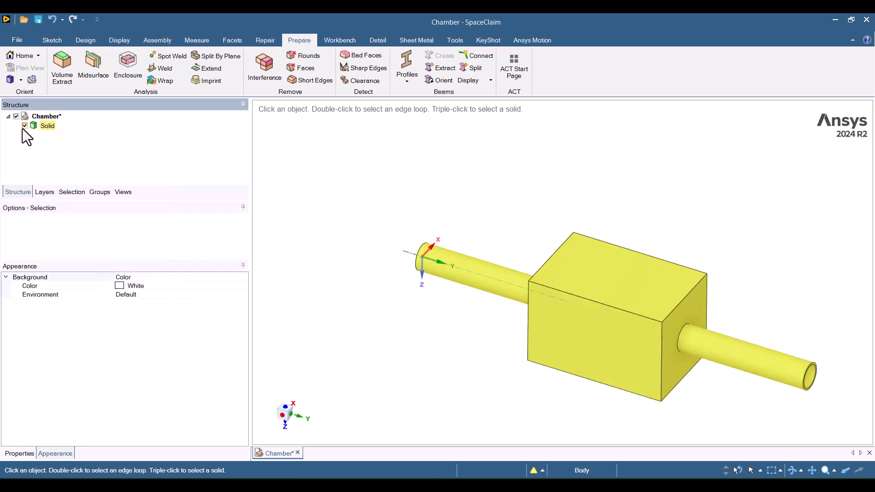
# Step: Sketch a small circle at the centre of the box's top face and pull it in as a hole
pyautogui.click(570, 269)
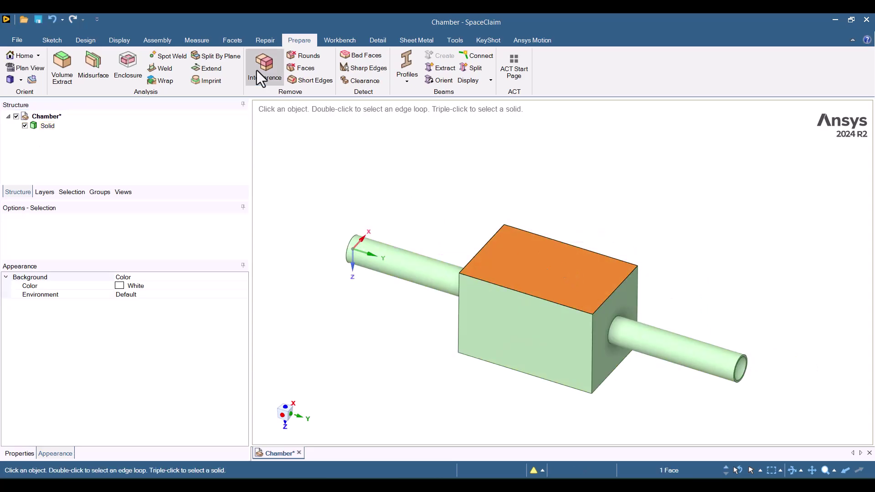
pyautogui.click(85, 40)
pyautogui.click(147, 61)
pyautogui.click(125, 63)
pyautogui.scroll(3, 520, 256)
pyautogui.click(526, 253)
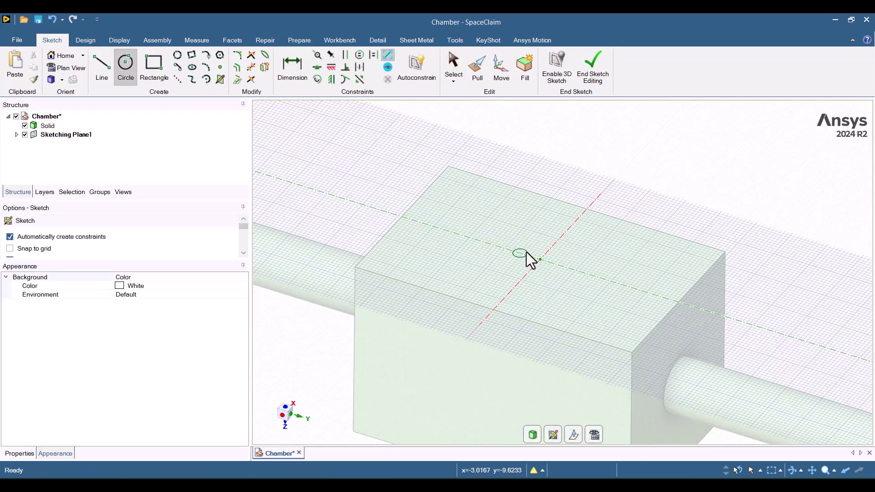
pyautogui.click(592, 66)
pyautogui.click(523, 254)
pyautogui.press('h')
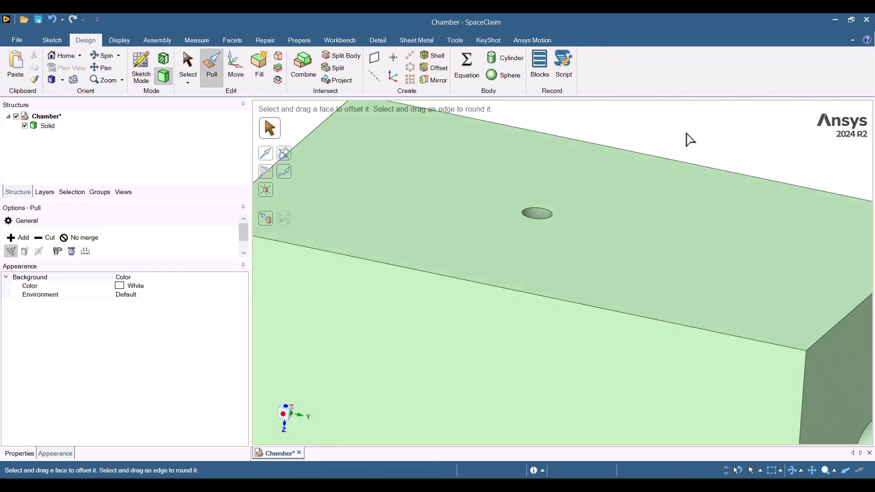
pyautogui.press('s')
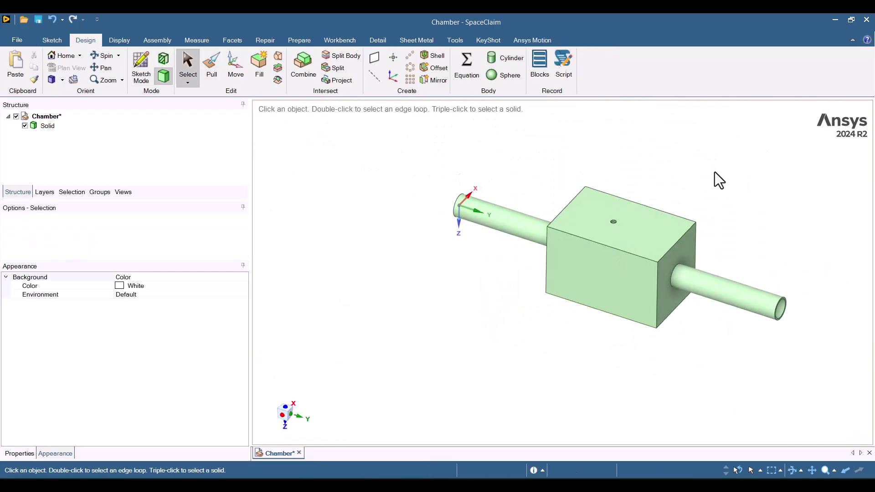
# Step: Start Volume Extract in edge-loop mode and select the end loops of both pipes
pyautogui.click(304, 42)
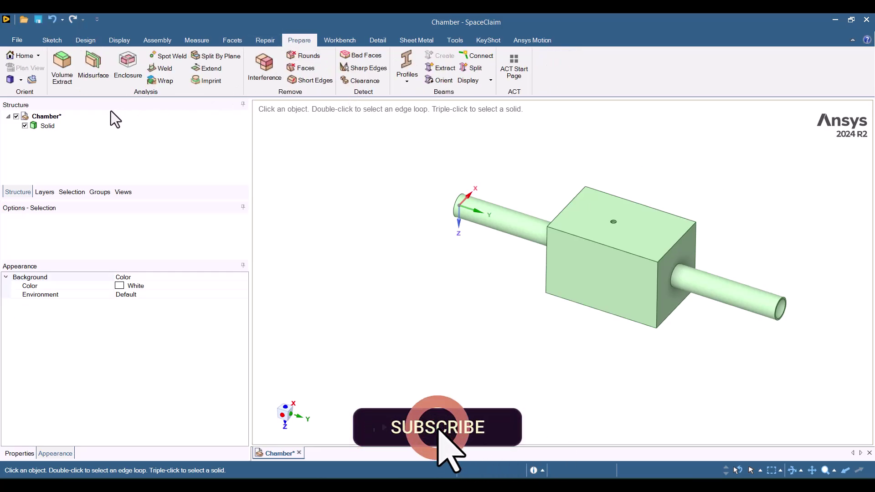
pyautogui.click(64, 76)
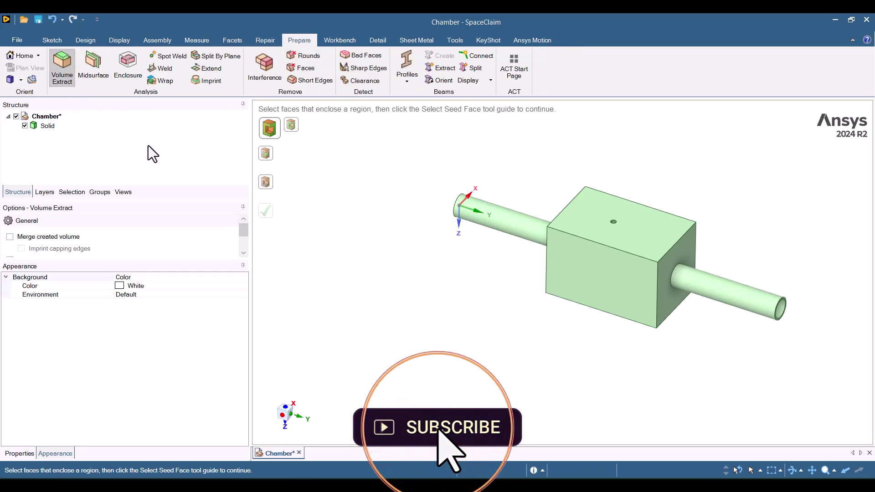
pyautogui.click(285, 128)
pyautogui.scroll(4, 785, 302)
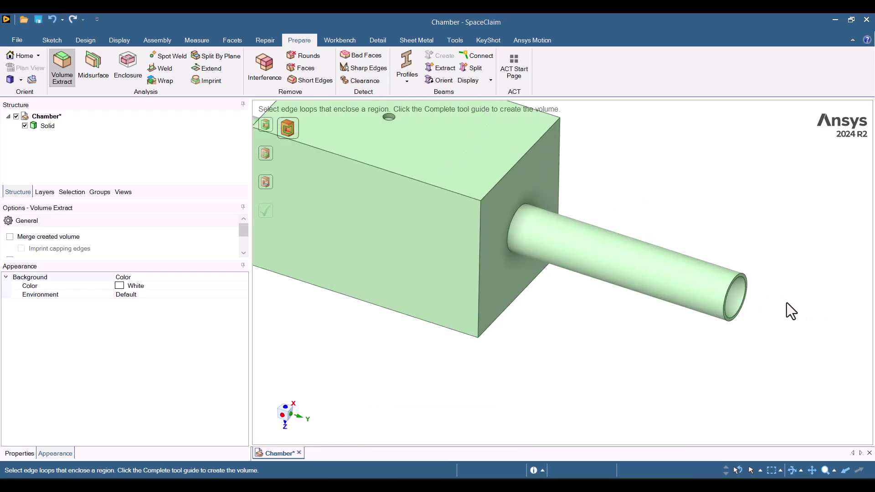
pyautogui.click(744, 280)
pyautogui.scroll(-4, 744, 280)
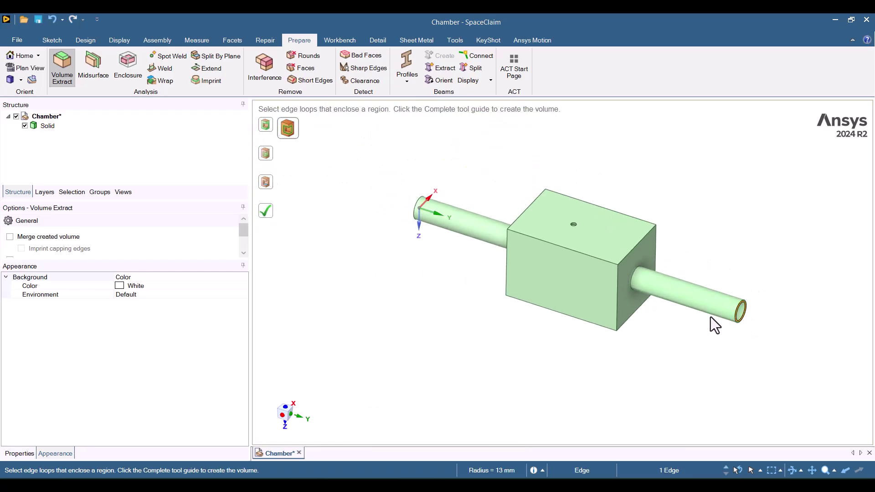
pyautogui.moveTo(674, 308); pyautogui.dragTo(480, 277, button='middle')
pyautogui.scroll(4, 493, 210)
pyautogui.scroll(2, 478, 209)
pyautogui.click(437, 210)
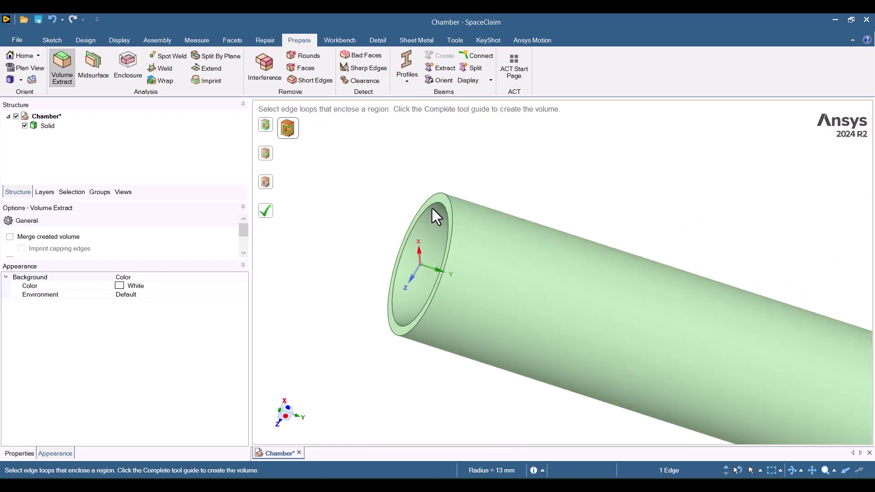
pyautogui.scroll(3, 456, 237)
pyautogui.scroll(-5, 498, 253)
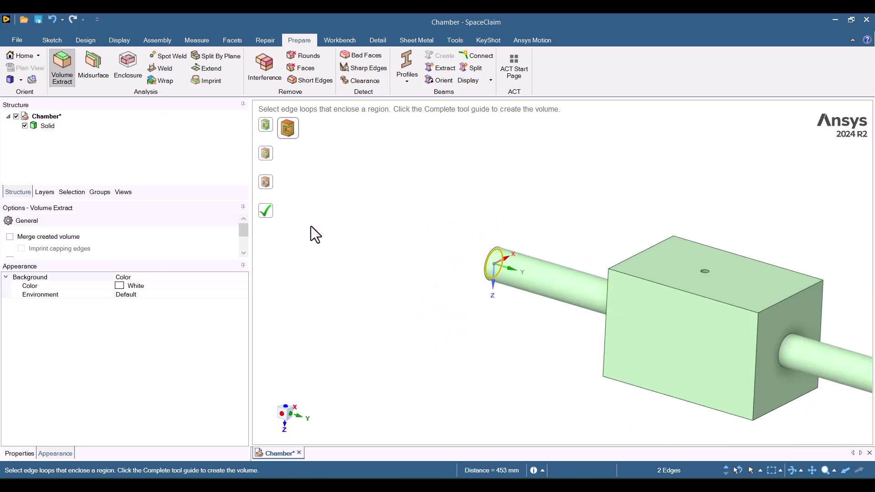
# Step: Attempt to complete the extraction, which fails because not all ends are capped
pyautogui.click(268, 213)
pyautogui.scroll(-2, 405, 282)
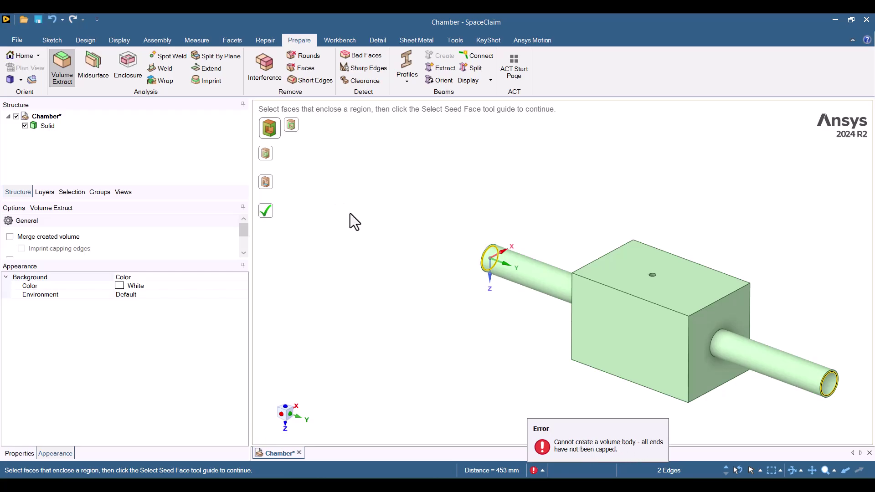
pyautogui.scroll(-2, 375, 256)
pyautogui.scroll(5, 610, 275)
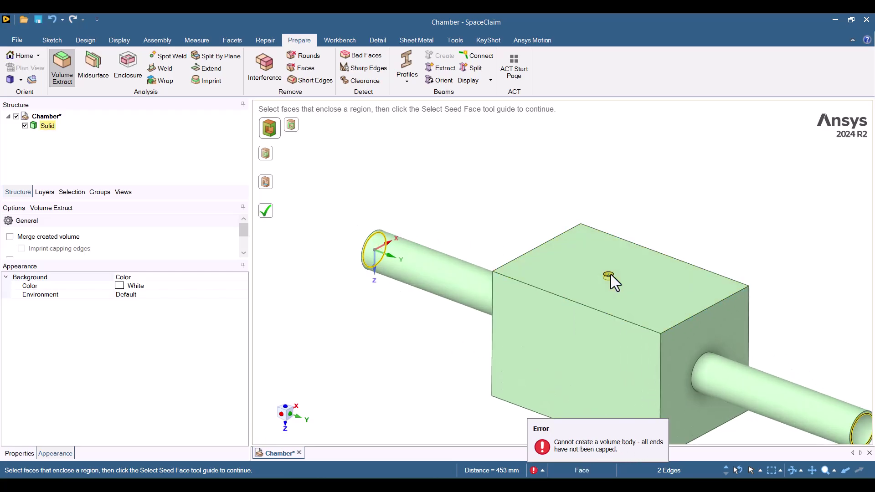
pyautogui.scroll(-5, 608, 274)
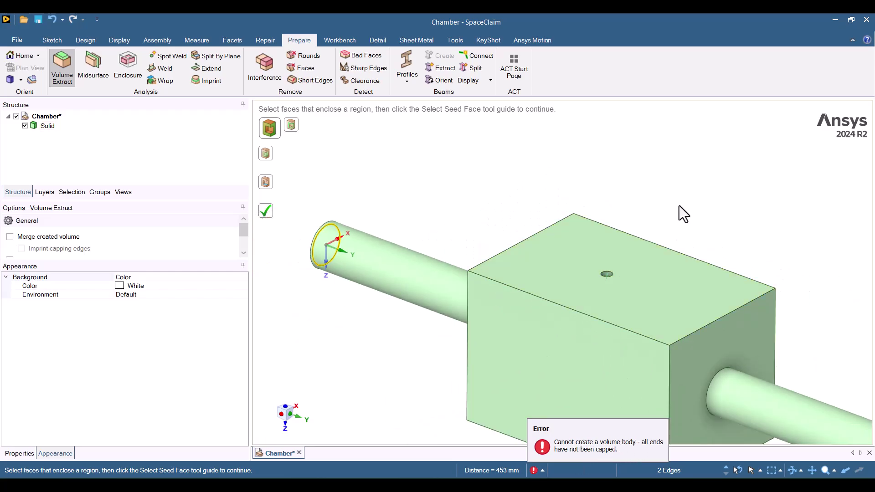
# Step: Cancel Volume Extract and delete the hole's inner face to seal the box's top face
pyautogui.scroll(-1, 679, 207)
pyautogui.scroll(6, 679, 207)
pyautogui.press('Escape')
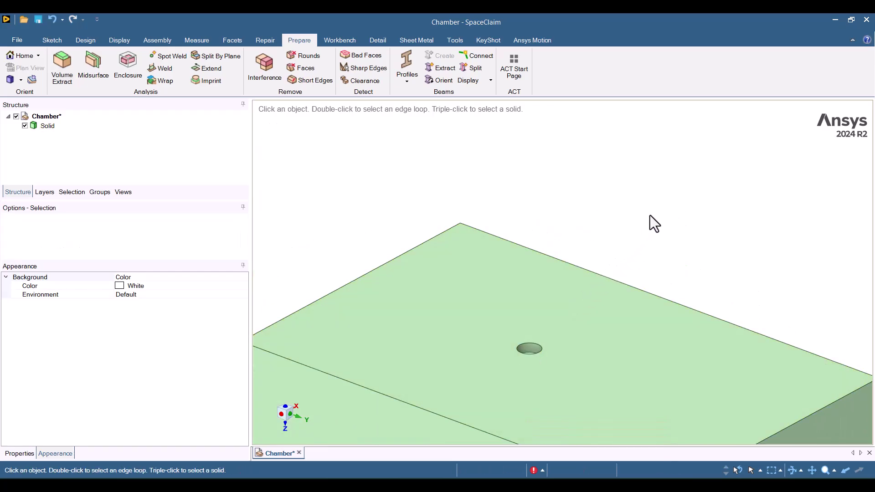
pyautogui.click(530, 350)
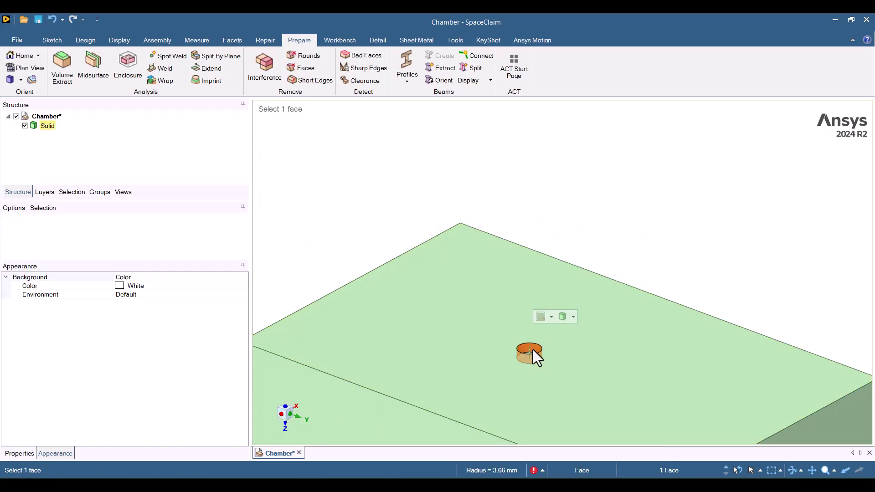
pyautogui.click(83, 40)
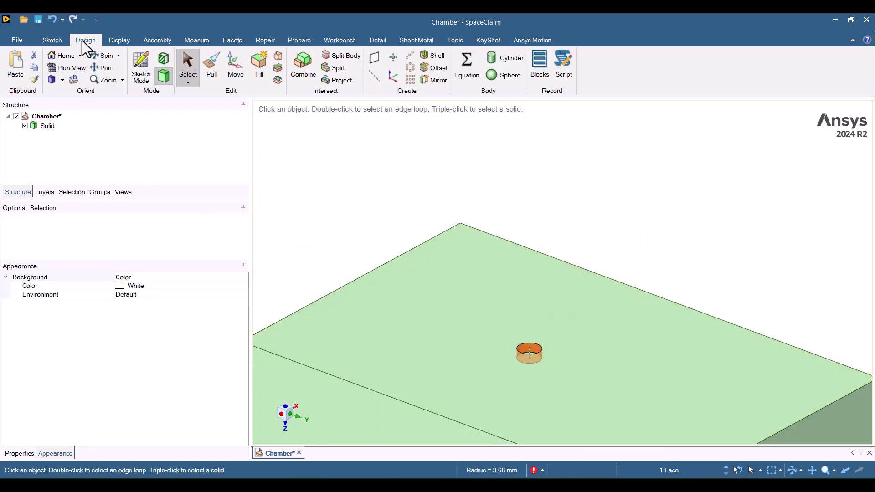
pyautogui.press('Escape')
pyautogui.press('z')
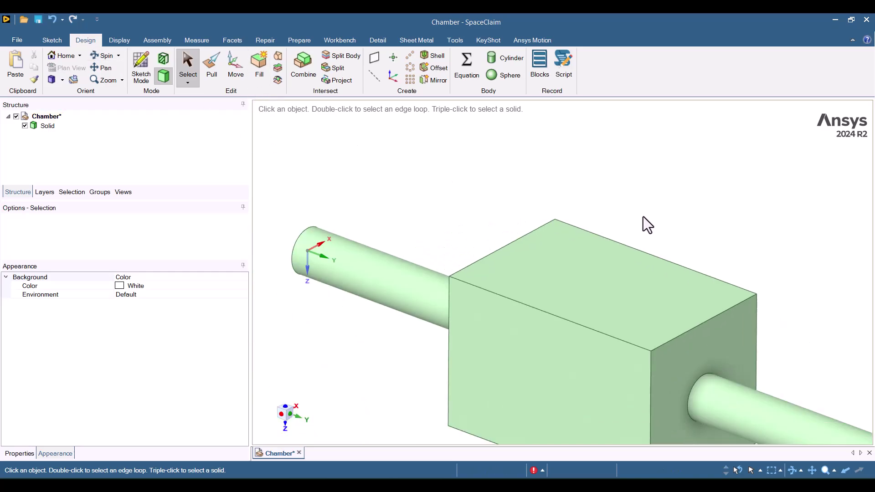
pyautogui.scroll(-3, 437, 240)
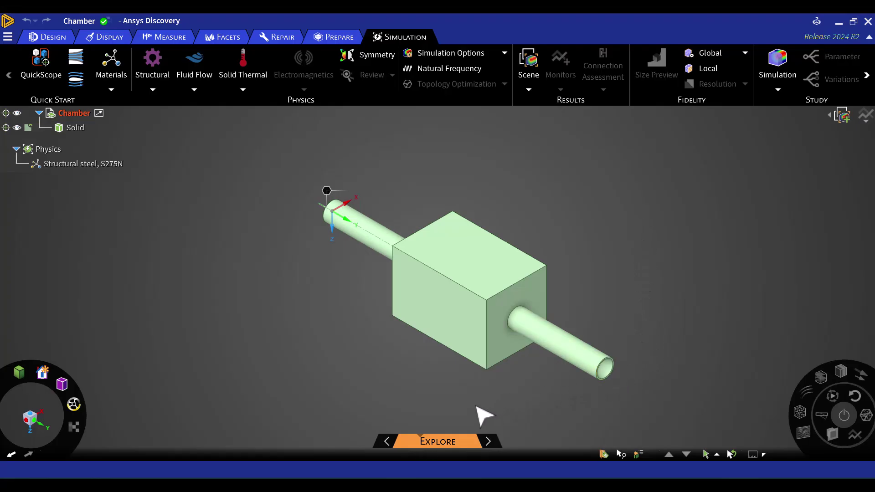
# Step: Move the chamber into the Model stage and start Volume Extract from the Prepare tools
pyautogui.click(384, 443)
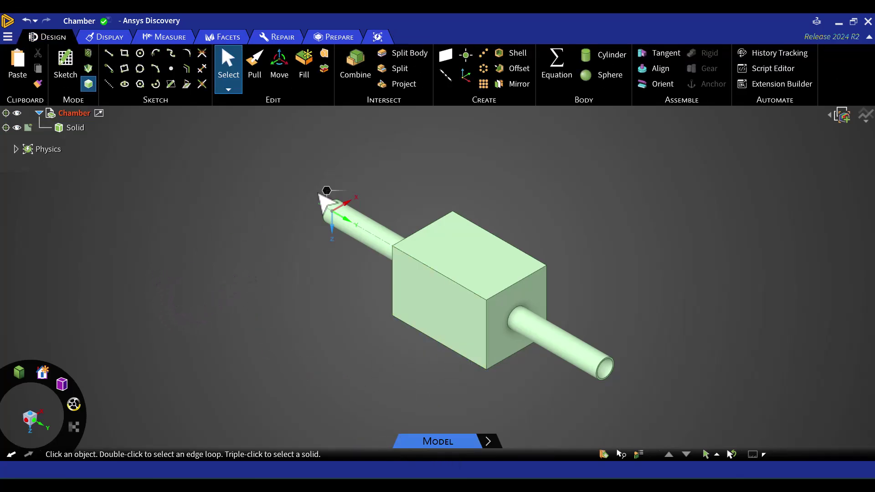
pyautogui.click(338, 39)
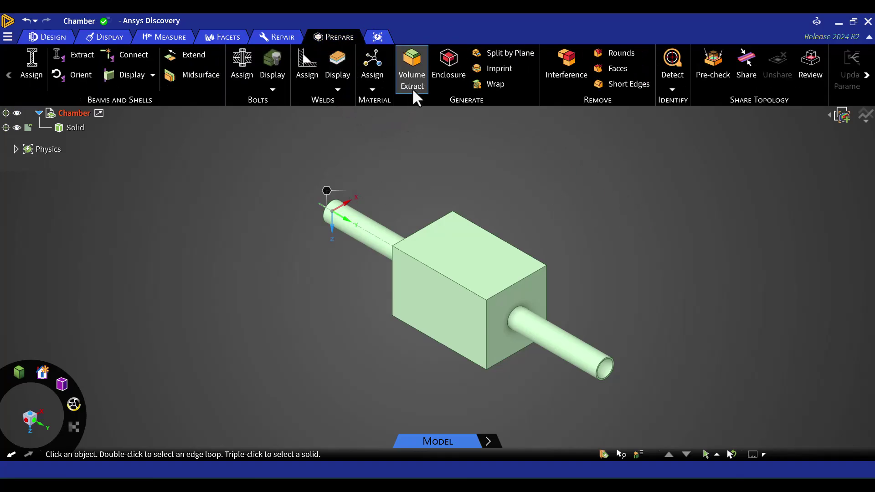
pyautogui.click(413, 67)
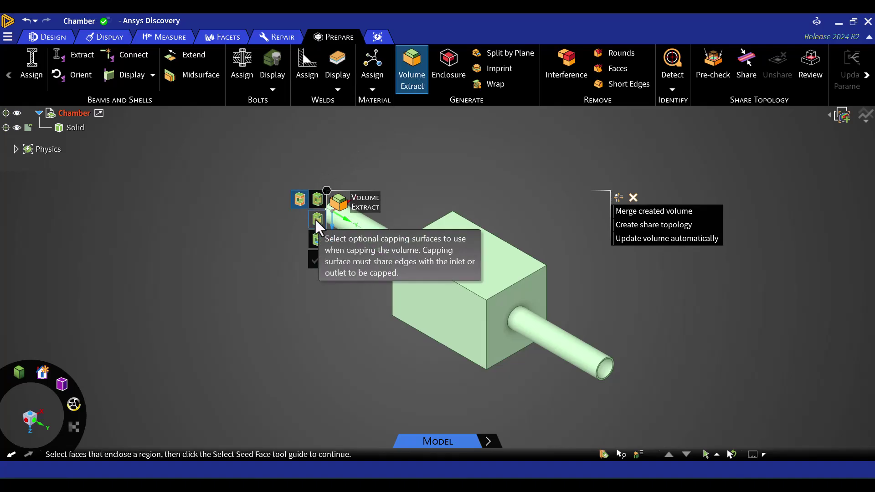
# Step: Select both tube end ring faces as caps for the volume extraction
pyautogui.scroll(5, 615, 383)
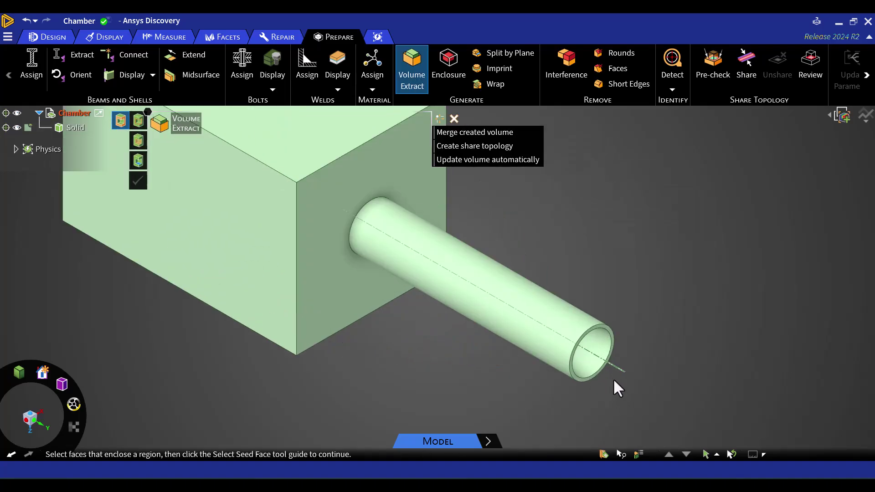
pyautogui.scroll(5, 606, 337)
pyautogui.click(622, 308)
pyautogui.scroll(-4, 719, 362)
pyautogui.scroll(-3, 719, 362)
pyautogui.moveTo(719, 362); pyautogui.dragTo(557, 293, button='middle')
pyautogui.scroll(3, 555, 282)
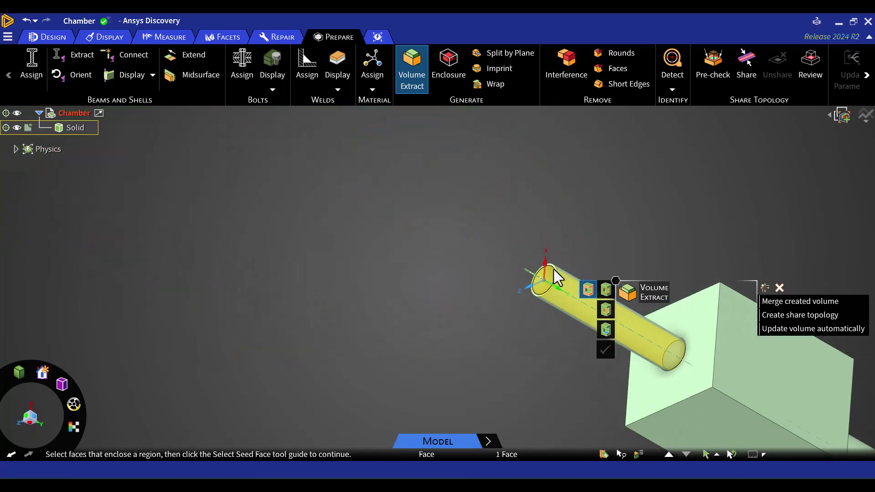
pyautogui.scroll(3, 553, 270)
pyautogui.keyDown('ctrl'); pyautogui.click(551, 259); pyautogui.keyUp('ctrl')
pyautogui.scroll(-3, 504, 186)
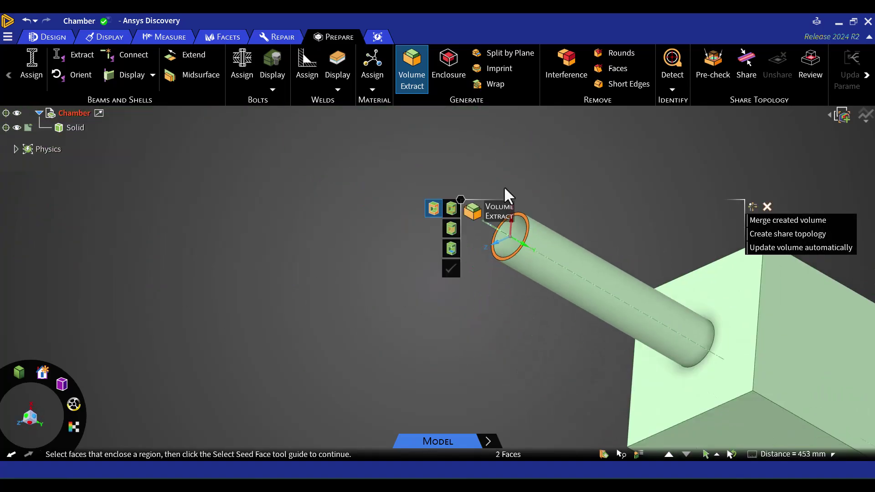
# Step: Set the tube's inner face as the seed face and create the fluid Volume body
pyautogui.click(455, 247)
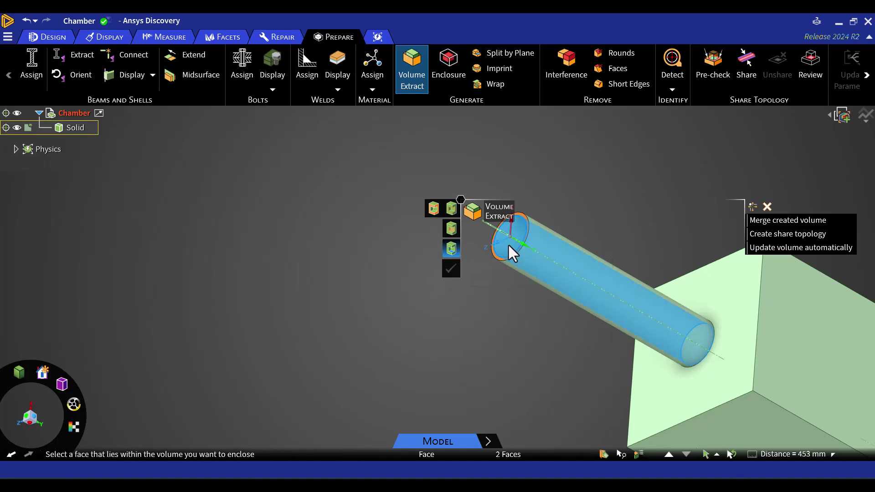
pyautogui.click(509, 245)
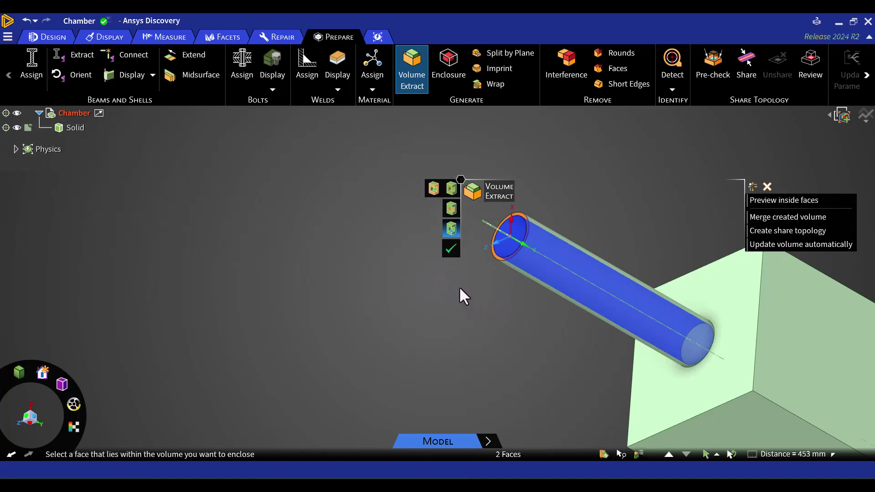
pyautogui.click(450, 249)
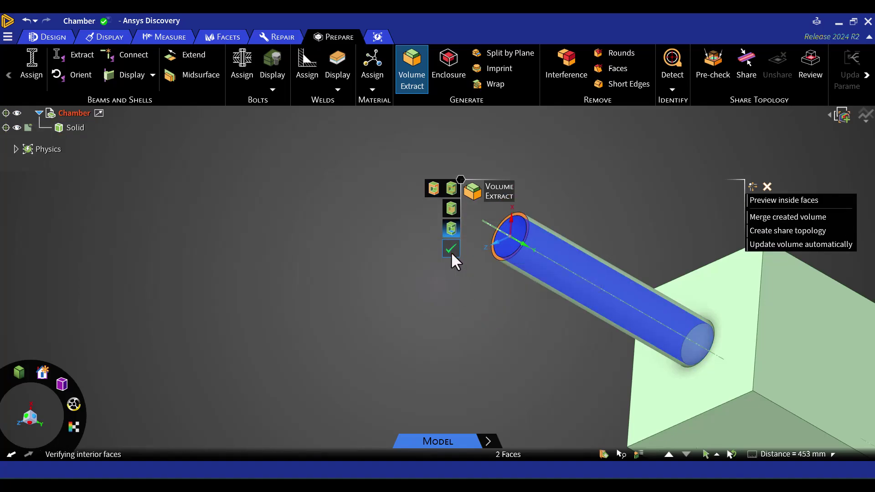
# Step: Hide the Solid body so only the extracted Volume shows, then exit Volume Extract
pyautogui.press('h')
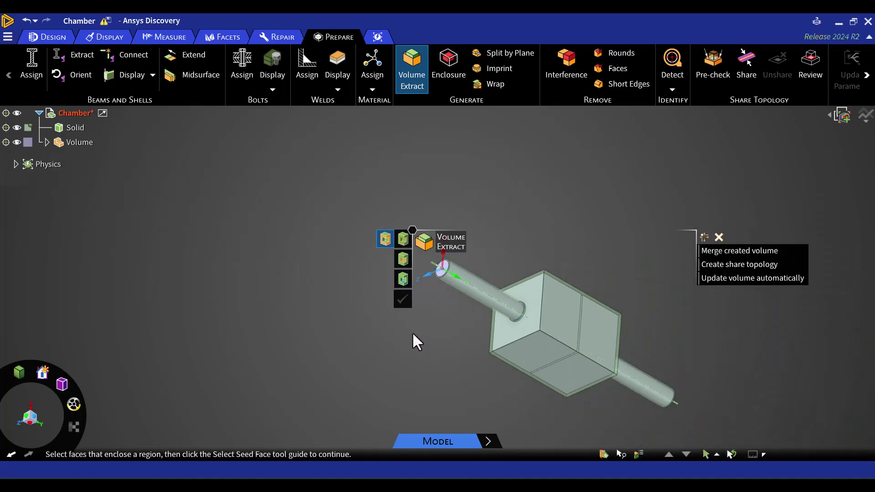
pyautogui.moveTo(425, 329)
pyautogui.mouseDown(button='middle')
pyautogui.moveTo(445, 350)
pyautogui.moveTo(377, 337)
pyautogui.moveTo(430, 317)
pyautogui.moveTo(415, 334)
pyautogui.mouseUp(button='middle')
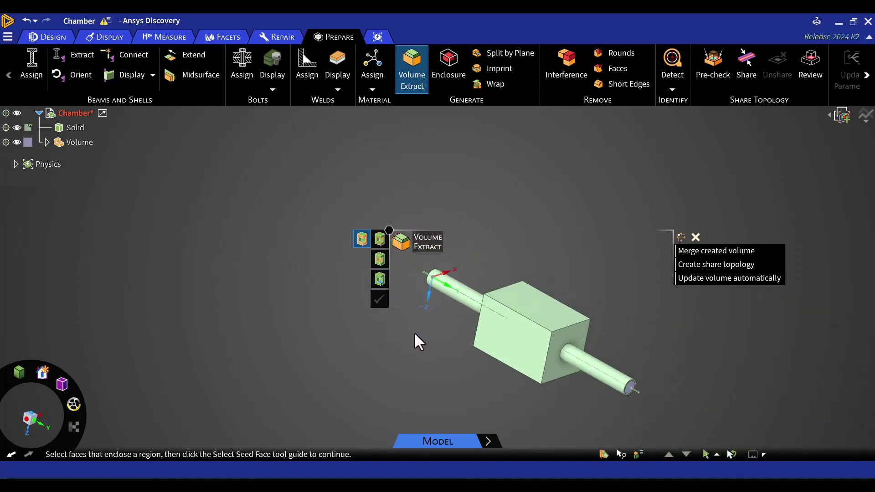
pyautogui.click(17, 128)
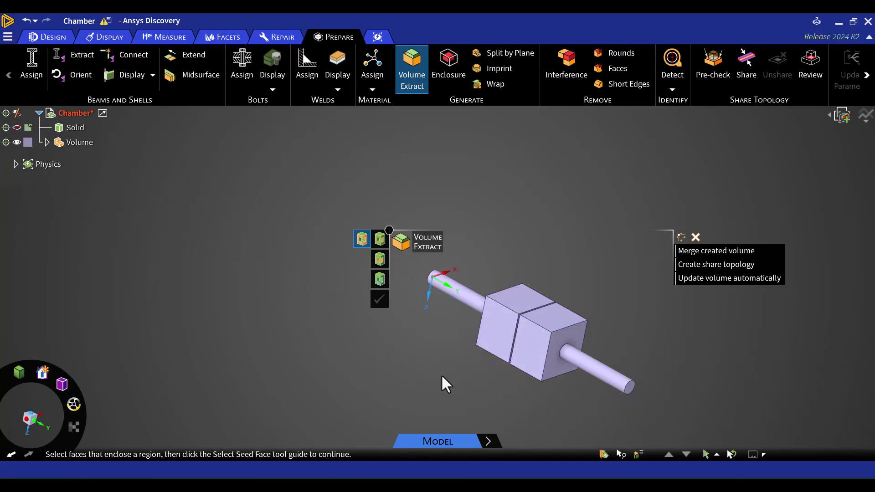
pyautogui.moveTo(443, 375); pyautogui.dragTo(571, 247, button='middle')
pyautogui.press('Escape')
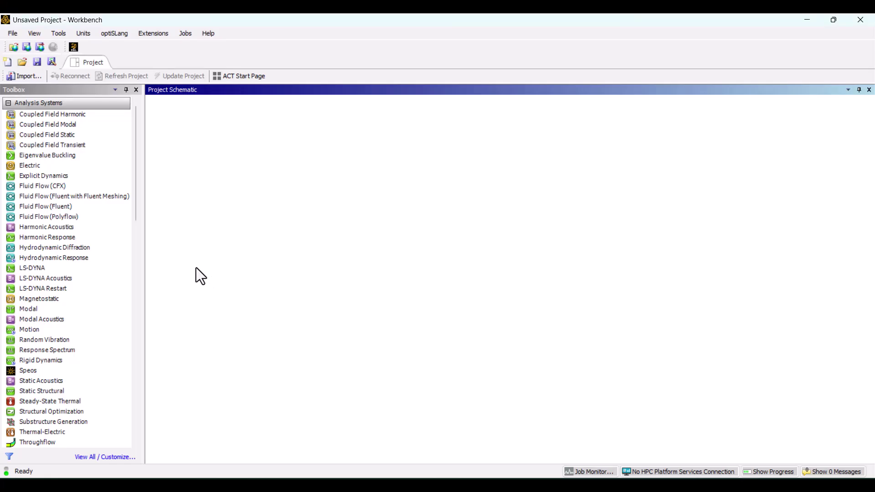
# Step: Add a Fluid Flow (Fluent with Fluent Meshing) system, import Chamber.scdoc as geometry, and launch Mesh
pyautogui.doubleClick(93, 199)
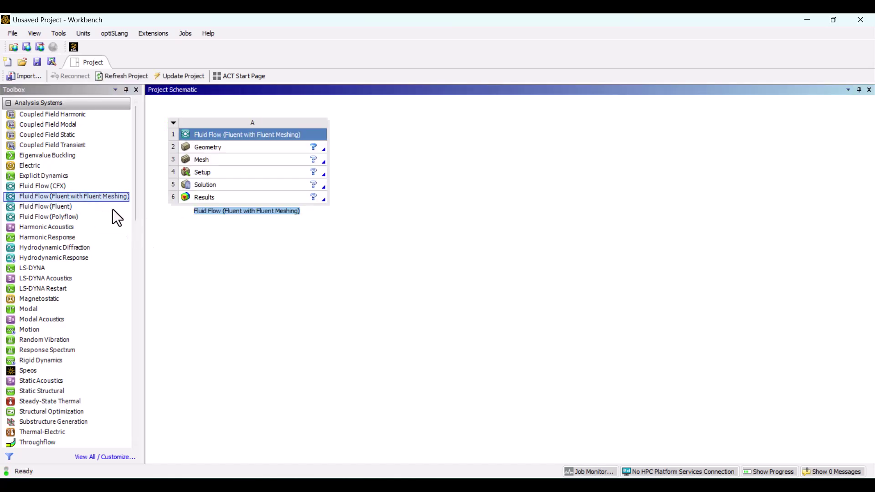
pyautogui.rightClick(258, 148)
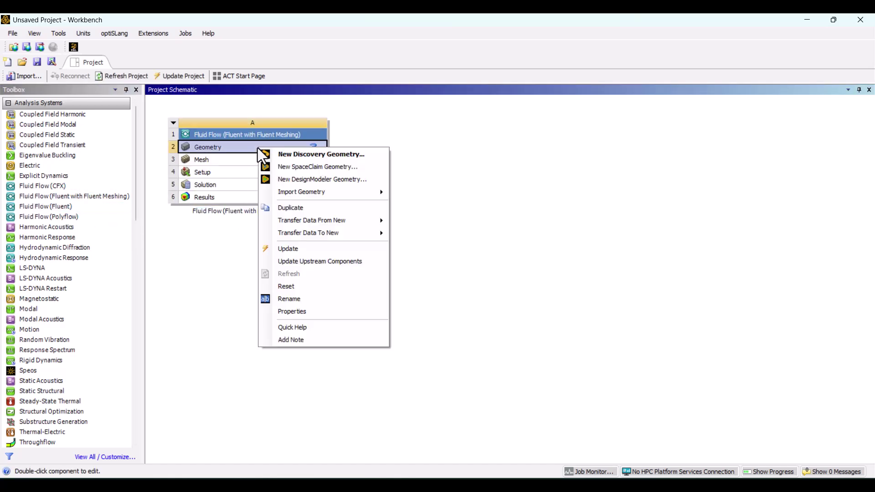
pyautogui.moveTo(321, 194)
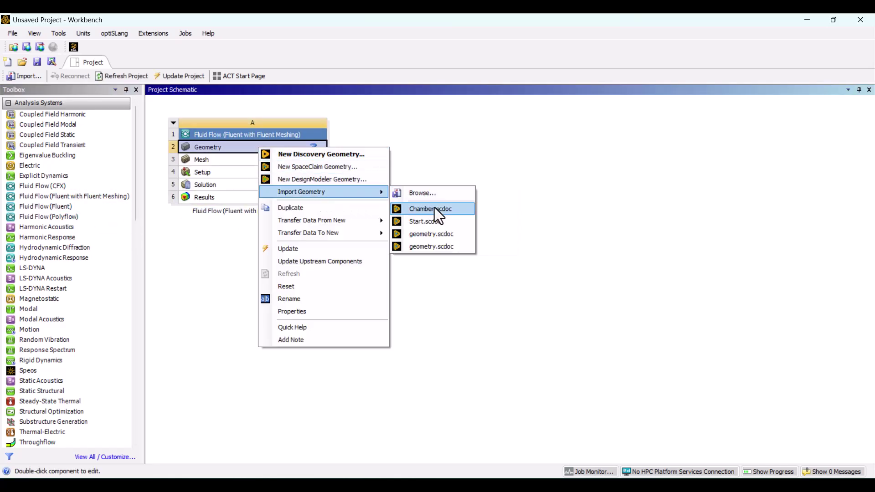
pyautogui.click(433, 209)
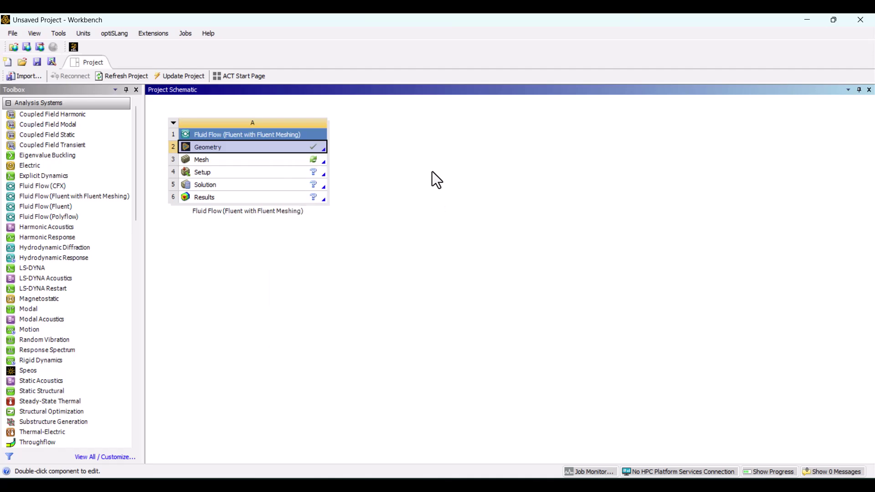
pyautogui.doubleClick(236, 164)
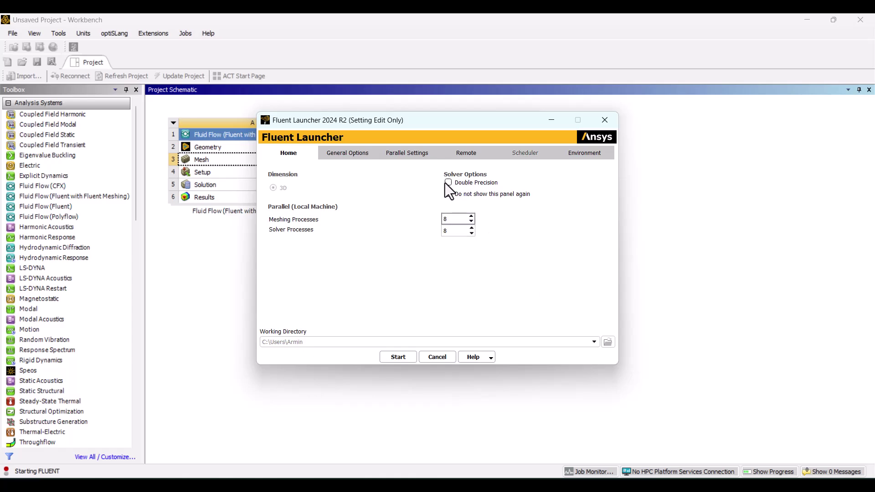
# Step: Start Fluent from the launcher with the default settings of 8 meshing processes
pyautogui.click(400, 354)
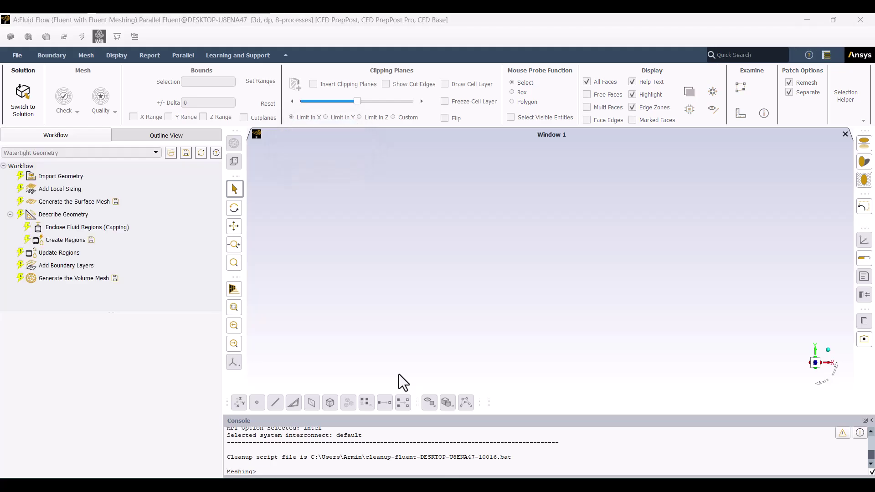
# Step: Import the Chamber geometry into the Watertight workflow and skip local sizing
pyautogui.click(60, 178)
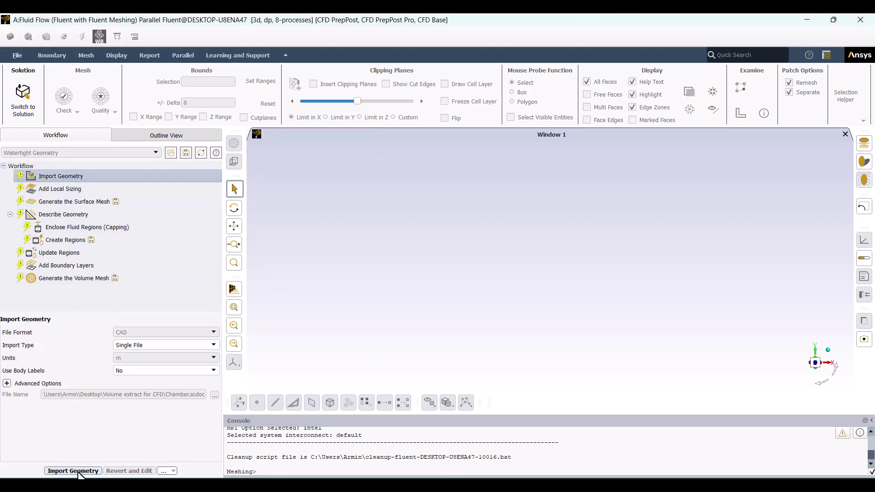
pyautogui.click(73, 471)
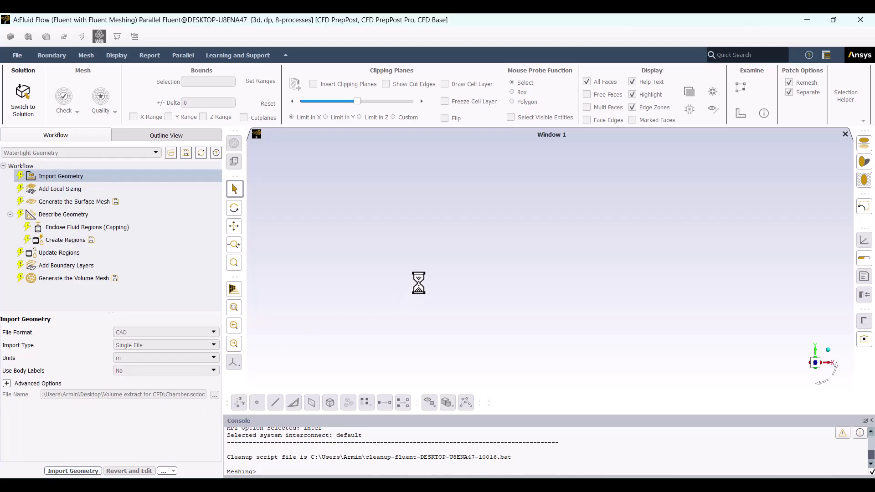
pyautogui.moveTo(588, 168); pyautogui.dragTo(433, 291)
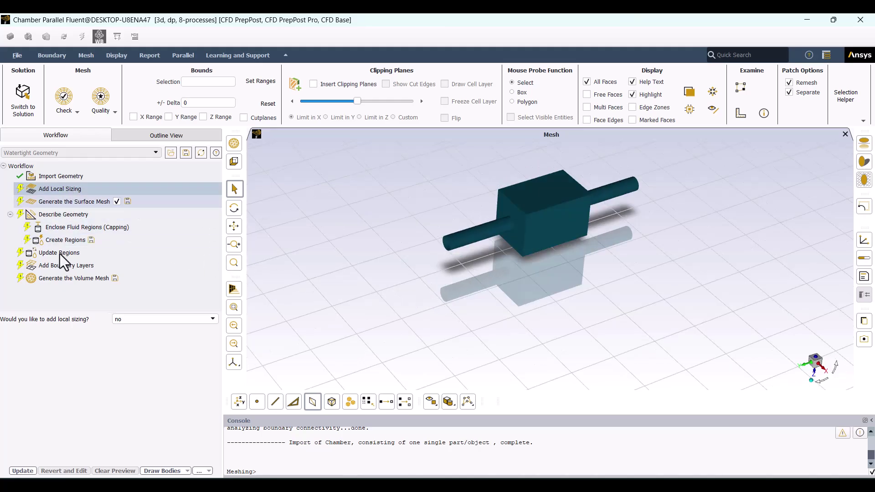
pyautogui.click(31, 469)
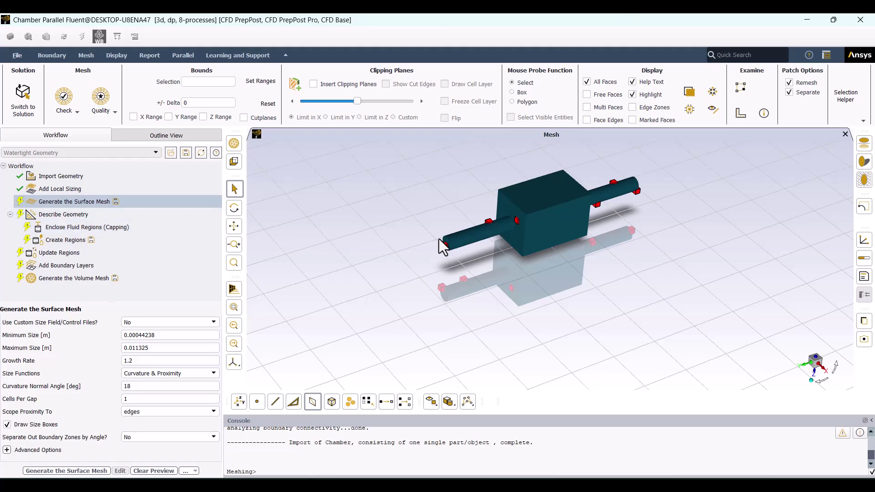
# Step: Check the pipe's zone and enable separating boundary zones by angle at 40°
pyautogui.scroll(5, 438, 238)
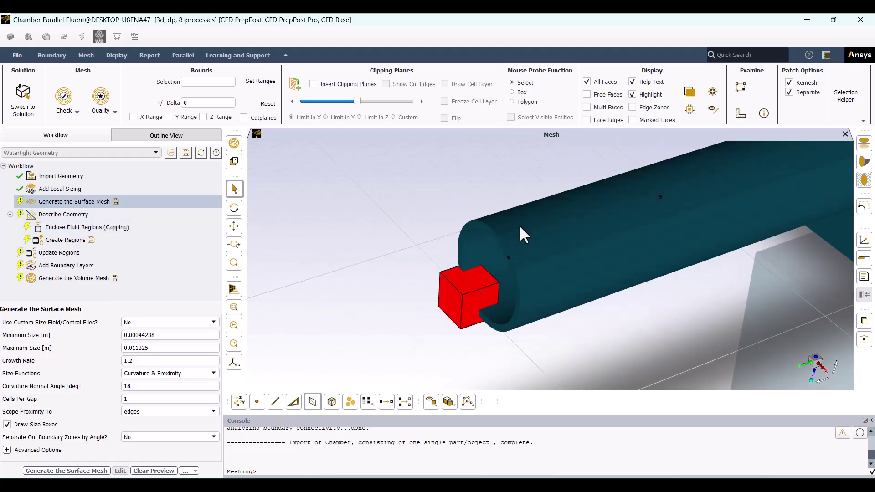
pyautogui.click(519, 225)
pyautogui.scroll(-5, 518, 225)
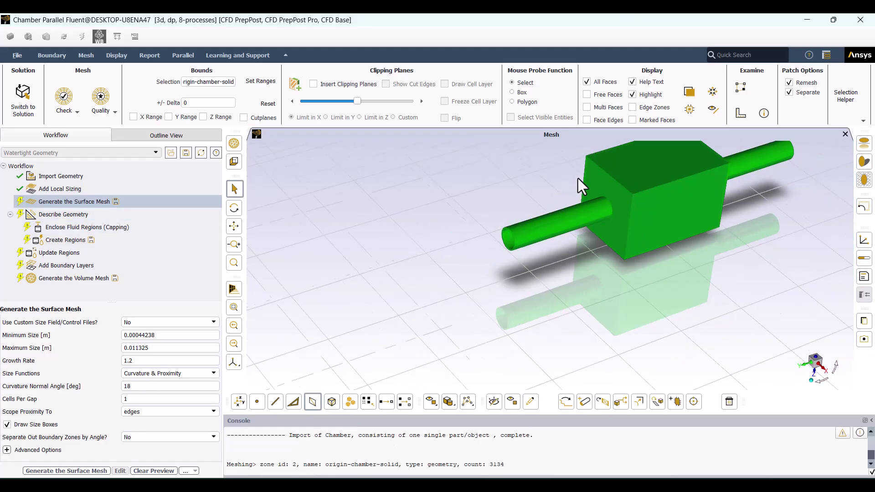
pyautogui.scroll(3, 509, 199)
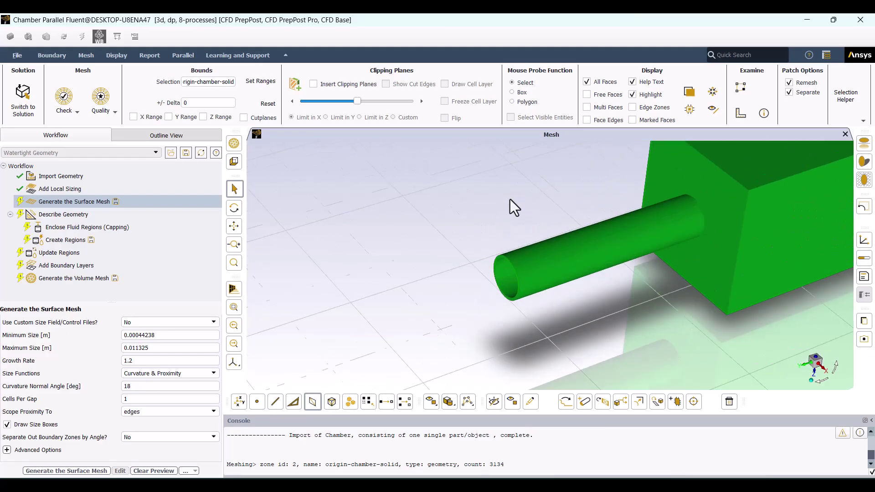
pyautogui.click(486, 212)
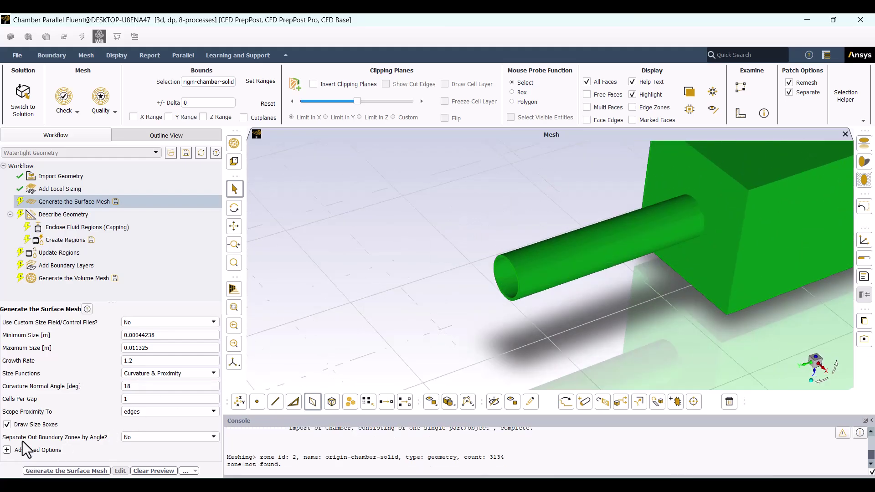
pyautogui.click(142, 441)
pyautogui.click(144, 447)
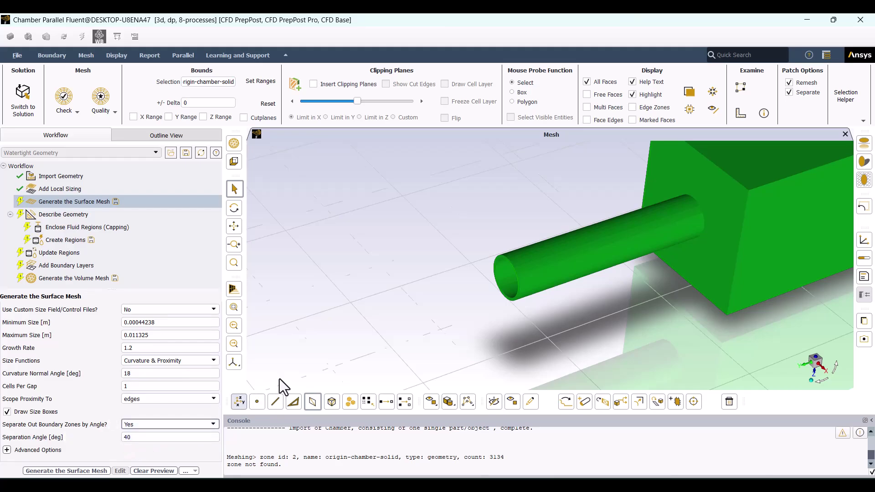
# Step: Generate the Chamber surface mesh
pyautogui.scroll(5, 518, 269)
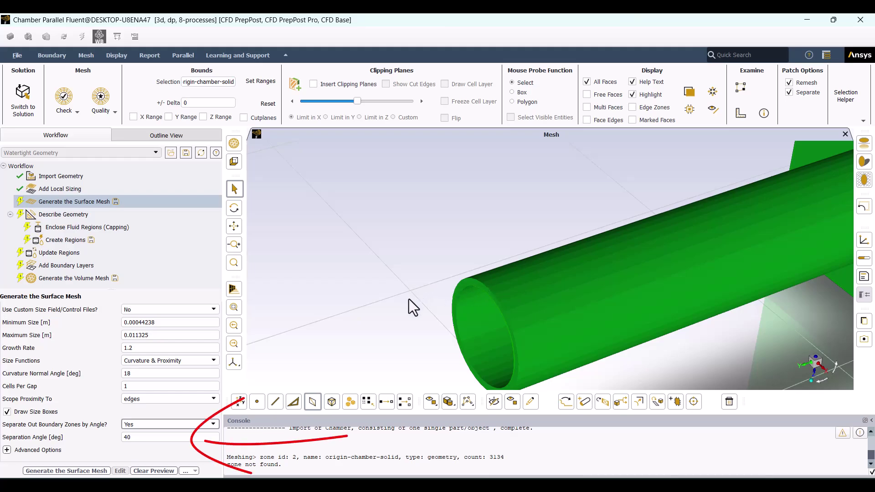
pyautogui.scroll(-1, 417, 245)
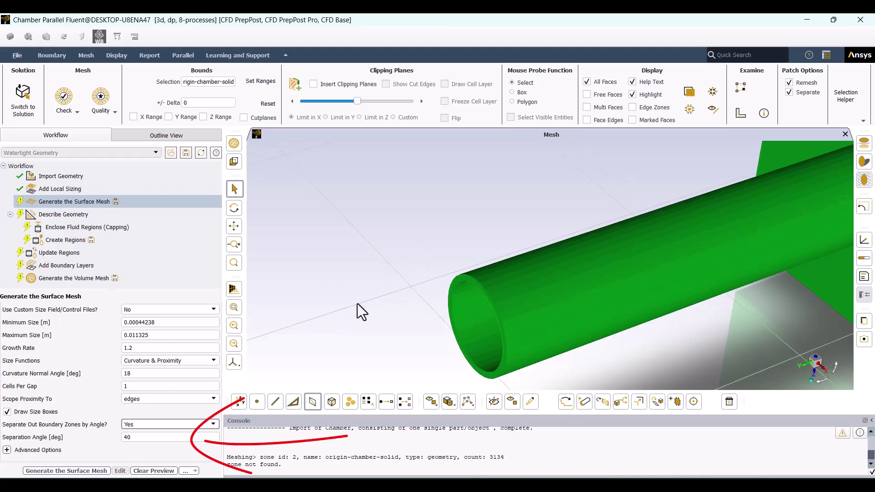
pyautogui.scroll(-1, 314, 314)
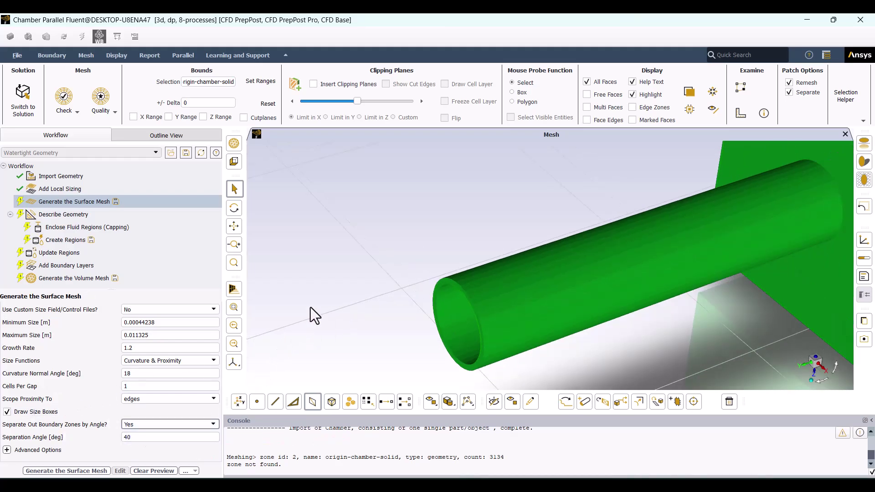
pyautogui.click(77, 470)
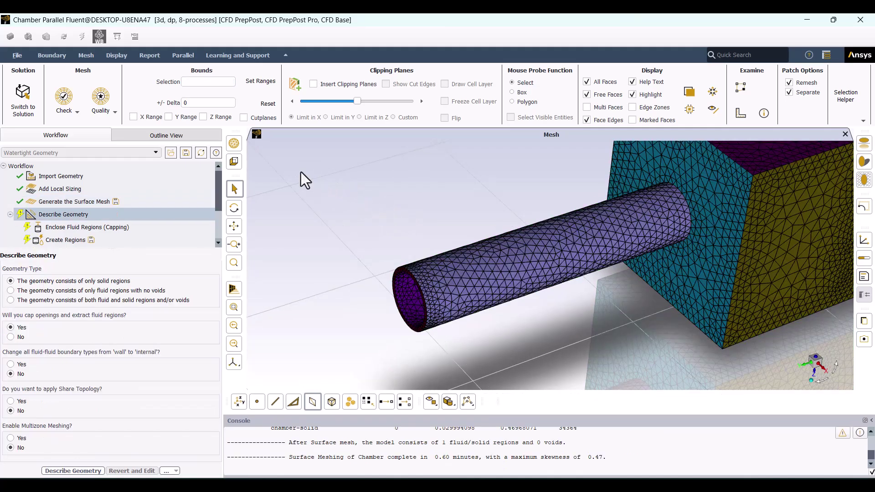
# Step: Check the names of the pipe wall, pipe rim and chamber face zones
pyautogui.scroll(5, 352, 298)
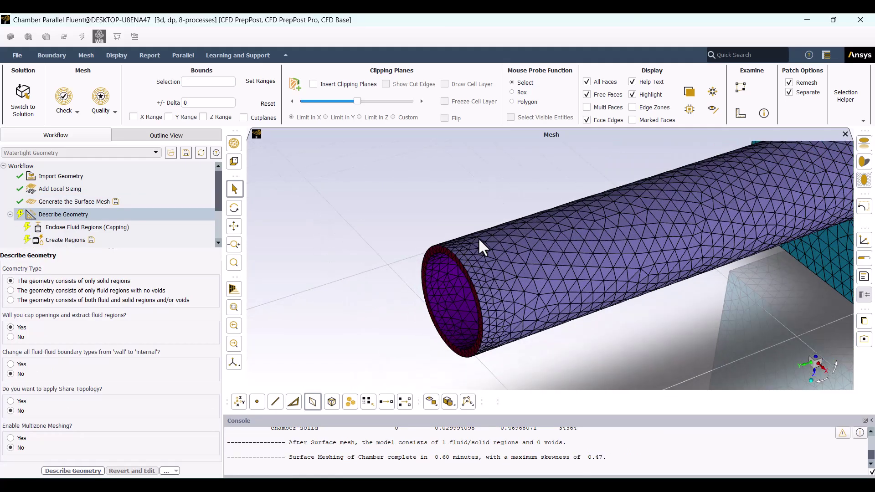
pyautogui.click(479, 240)
pyautogui.click(442, 249)
pyautogui.scroll(-5, 371, 274)
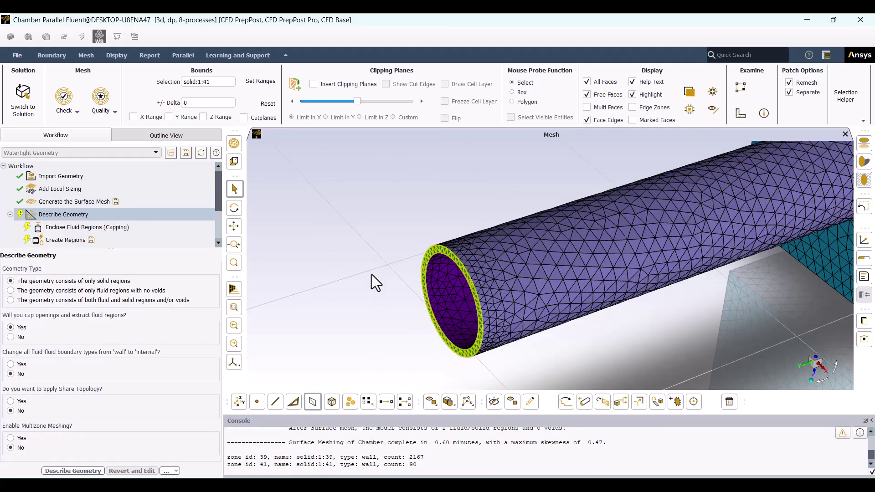
pyautogui.click(646, 196)
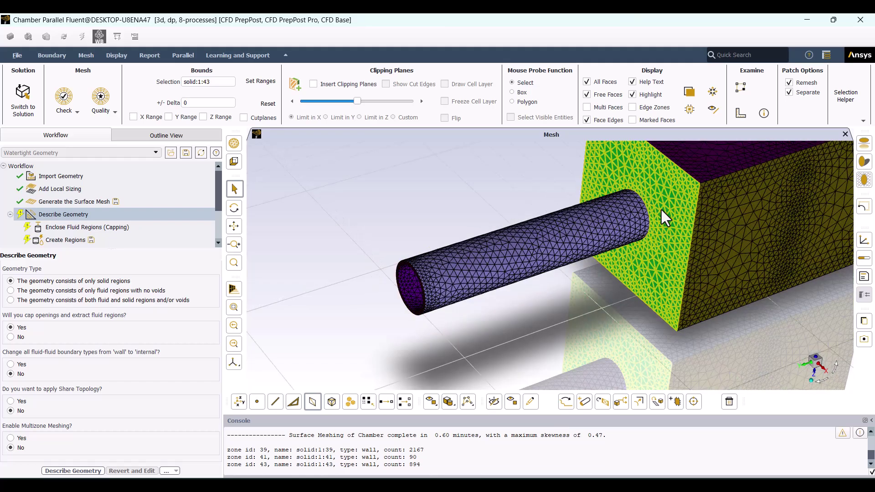
pyautogui.click(702, 194)
pyautogui.click(504, 240)
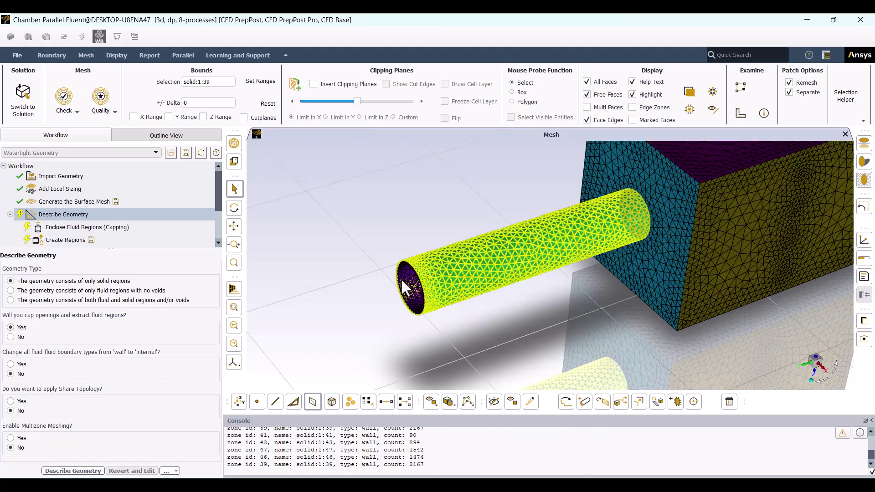
# Step: Describe the geometry as solid regions only, with openings to be capped
pyautogui.scroll(2, 324, 269)
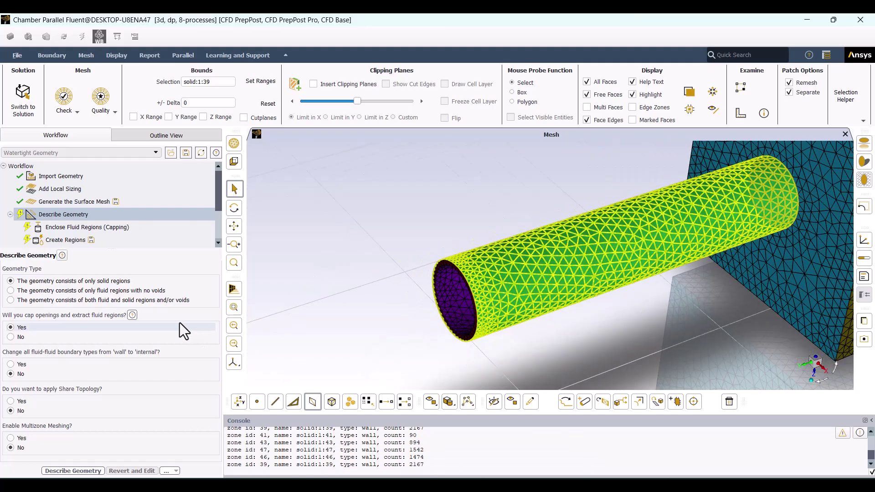
pyautogui.click(333, 272)
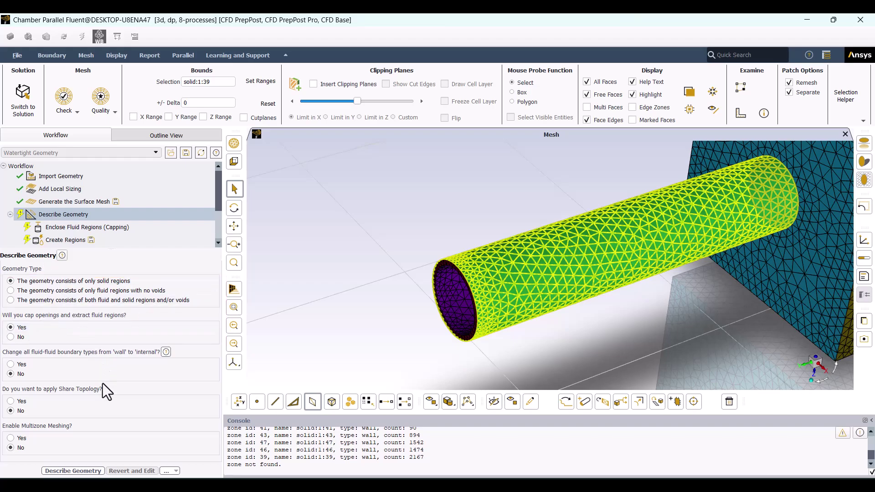
pyautogui.click(74, 471)
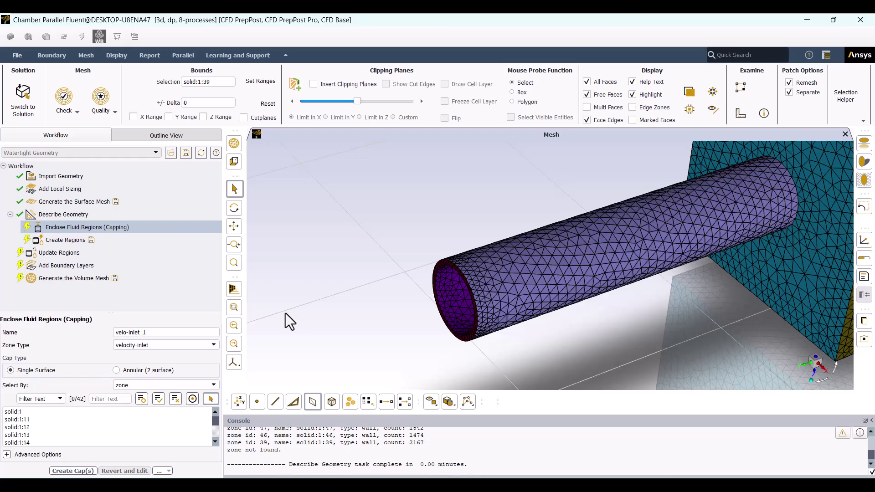
# Step: Cap the inlet pipe's end ring as velocity-inlet cap velo-inlet_1
pyautogui.scroll(-6, 285, 313)
pyautogui.scroll(4, 363, 288)
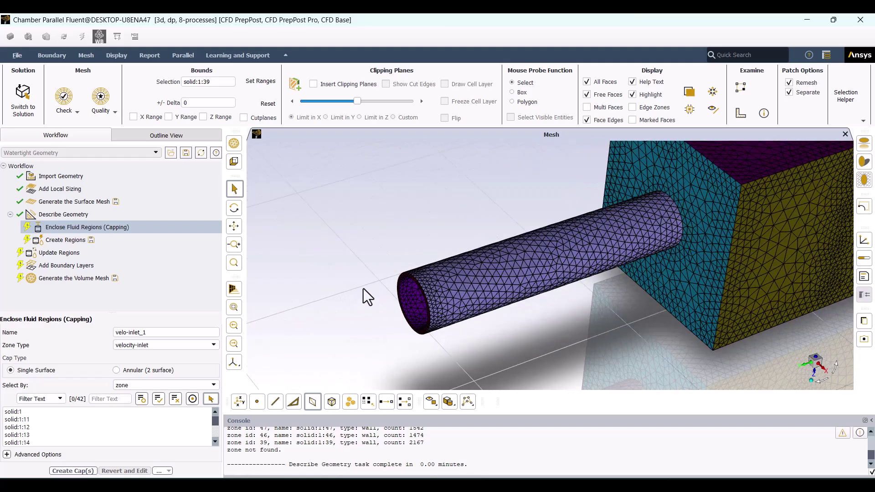
pyautogui.scroll(5, 363, 288)
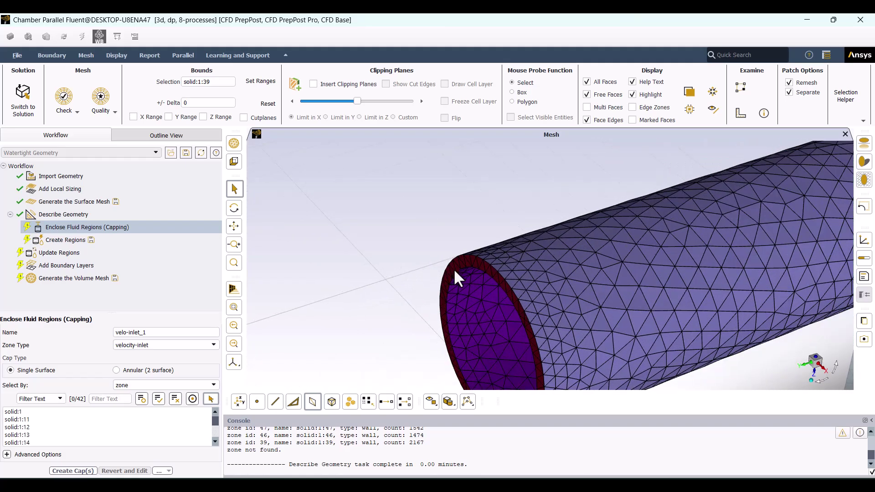
pyautogui.click(454, 267)
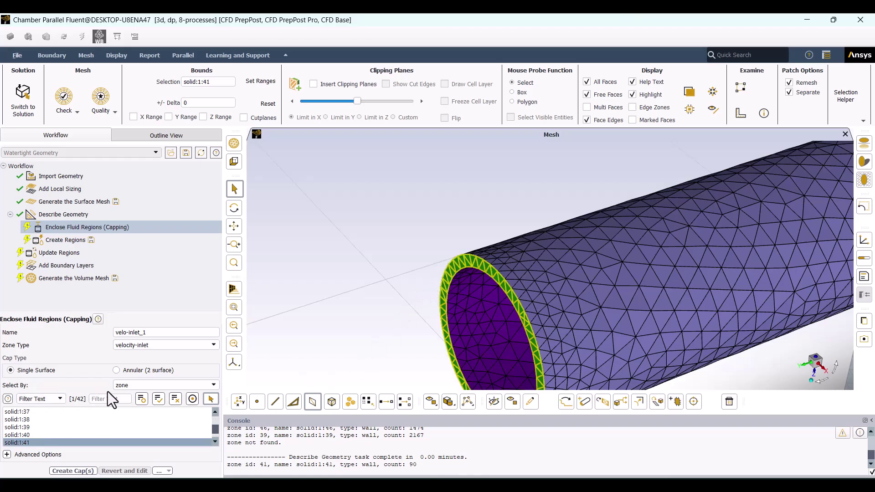
pyautogui.click(140, 387)
pyautogui.click(305, 352)
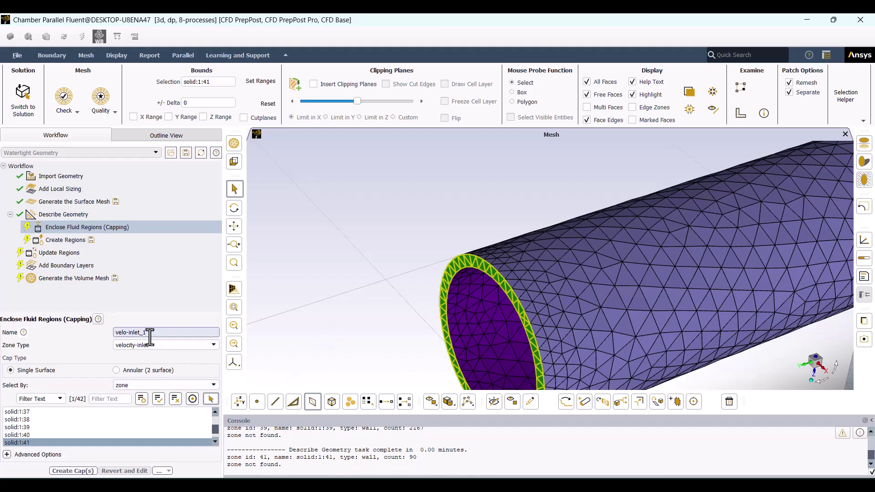
pyautogui.click(137, 345)
pyautogui.click(133, 354)
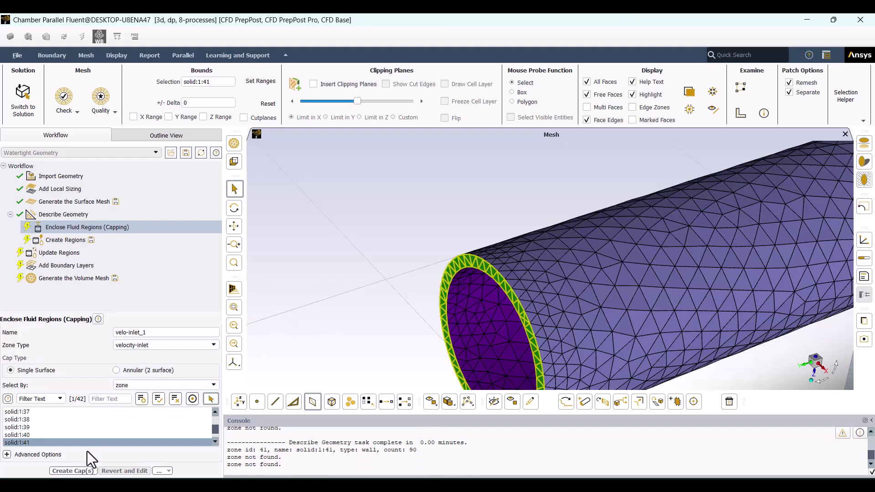
pyautogui.click(72, 471)
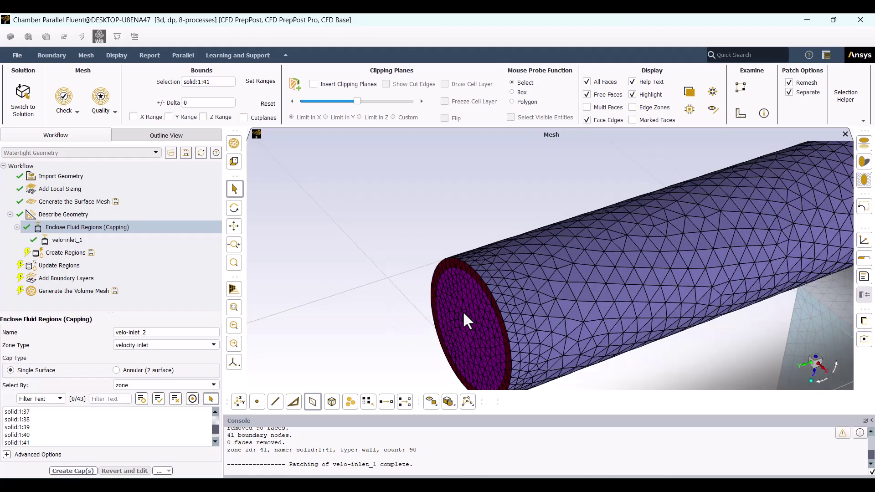
# Step: Pick the outlet pipe's end ring and make its cap the pressure-outlet pres_outlet_1
pyautogui.scroll(-5, 462, 310)
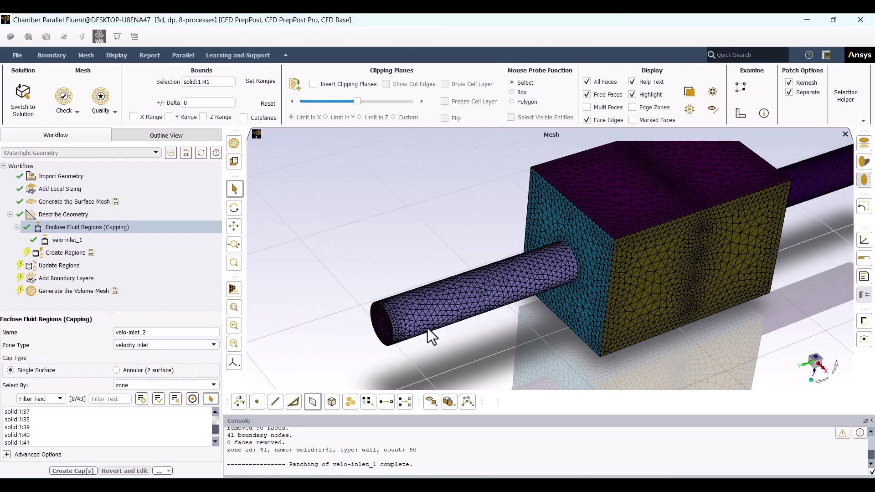
pyautogui.moveTo(424, 332); pyautogui.dragTo(455, 328)
pyautogui.scroll(-2, 798, 182)
pyautogui.scroll(5, 801, 185)
pyautogui.scroll(5, 715, 192)
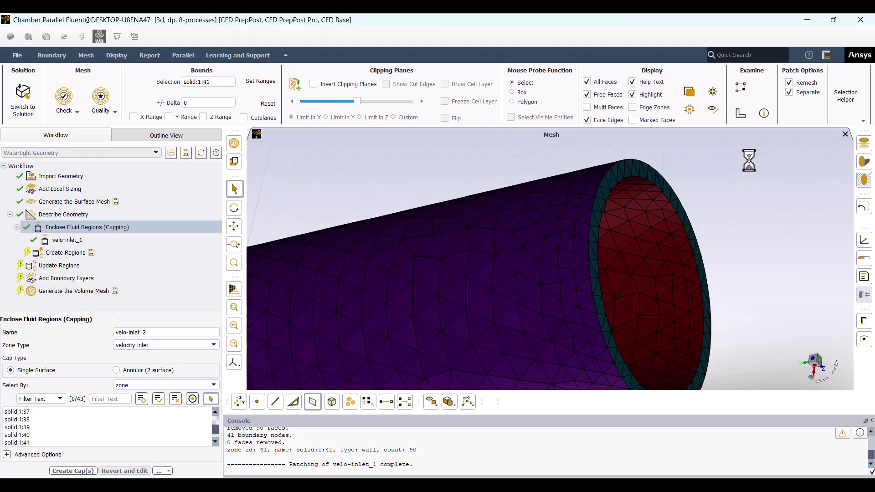
pyautogui.rightClick(656, 214)
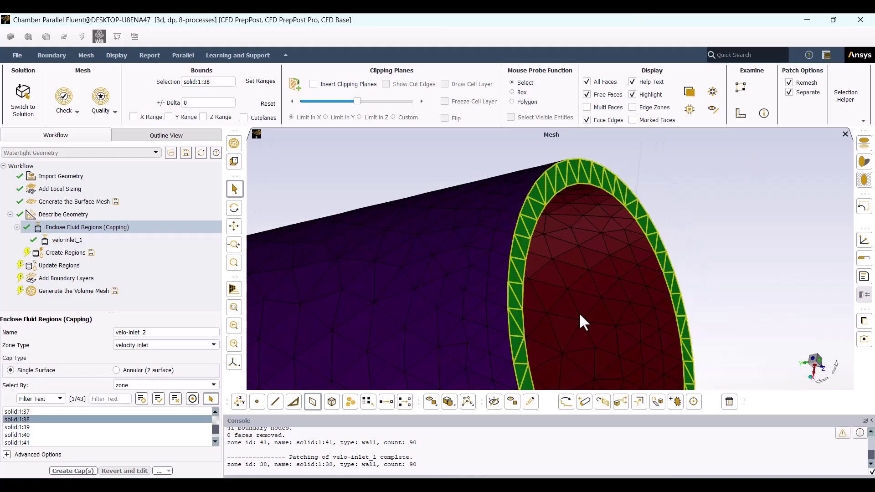
pyautogui.click(139, 349)
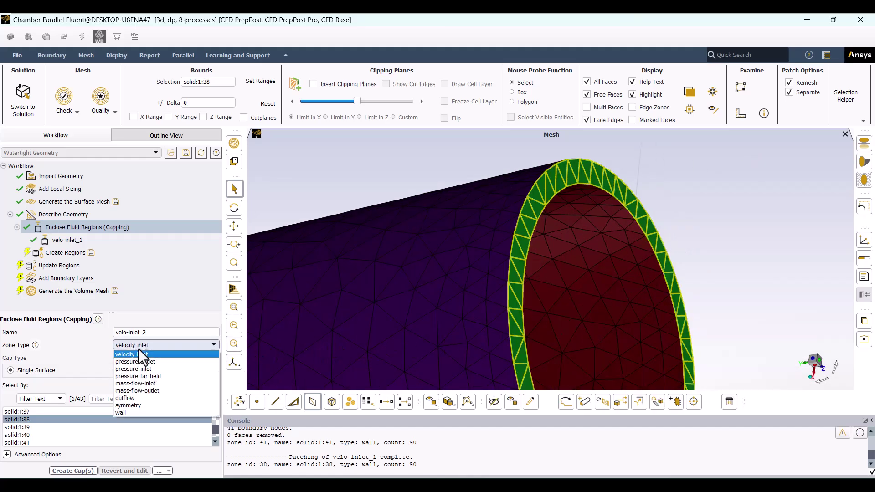
pyautogui.click(140, 359)
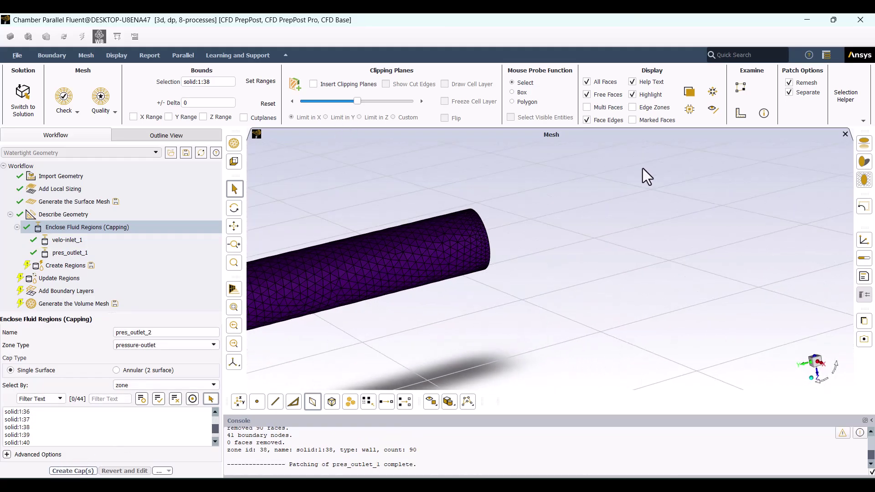
# Step: Create one fluid region, fluid:0, alongside the solid region, then update the regions
pyautogui.click(64, 266)
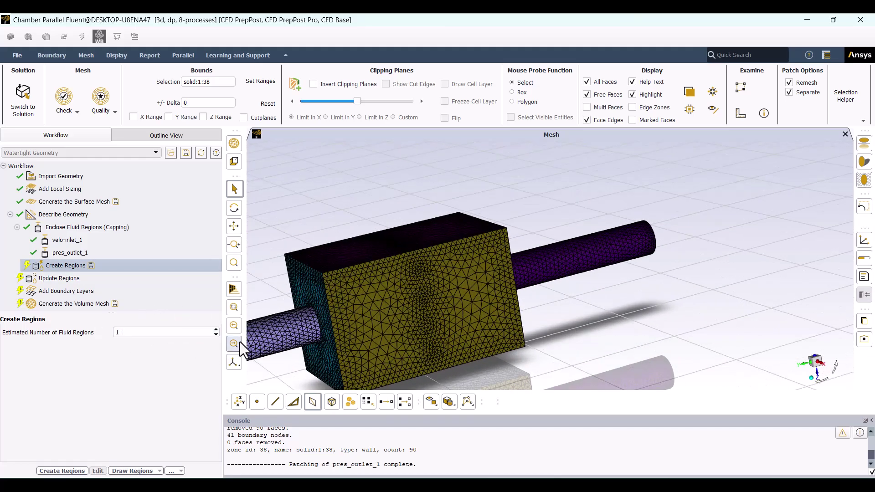
pyautogui.click(63, 471)
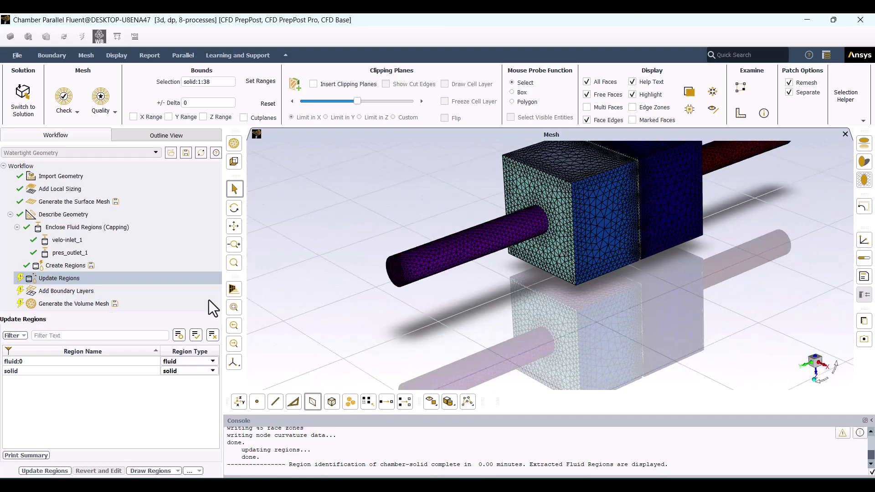
pyautogui.scroll(5, 424, 248)
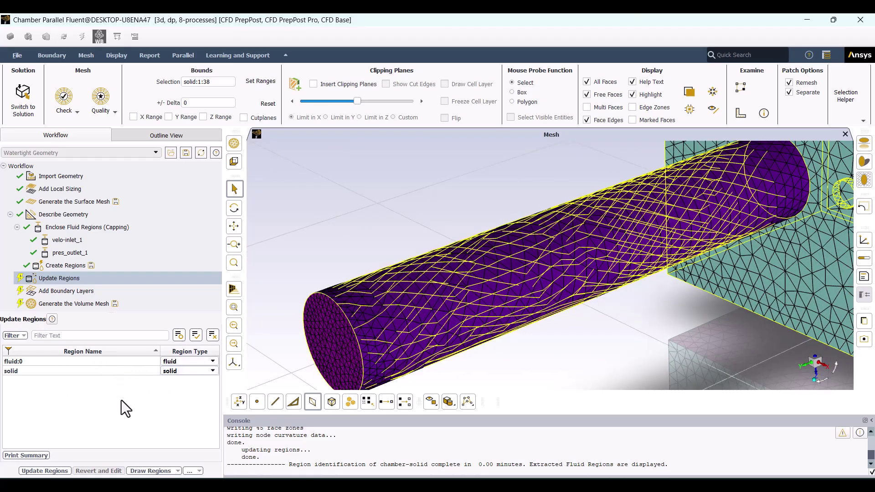
pyautogui.click(45, 470)
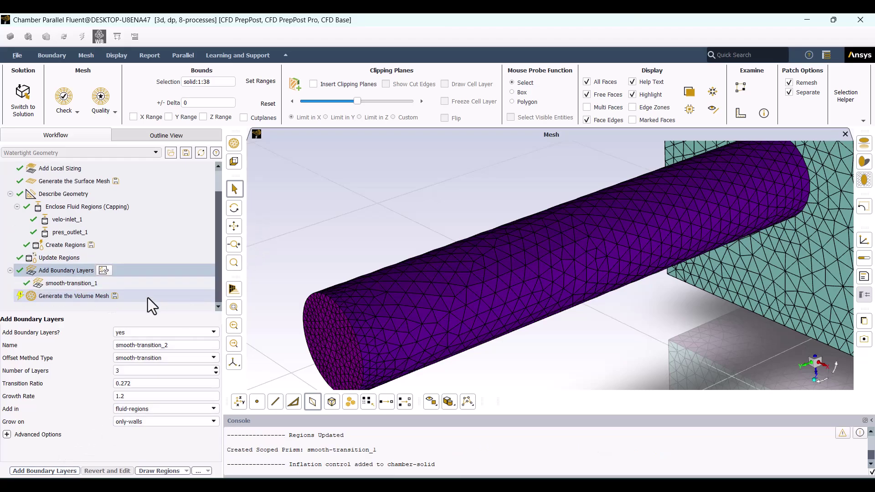
# Step: Generate the volume mesh with Fill With set to poly-hexcore, producing 124043 cells
pyautogui.click(42, 300)
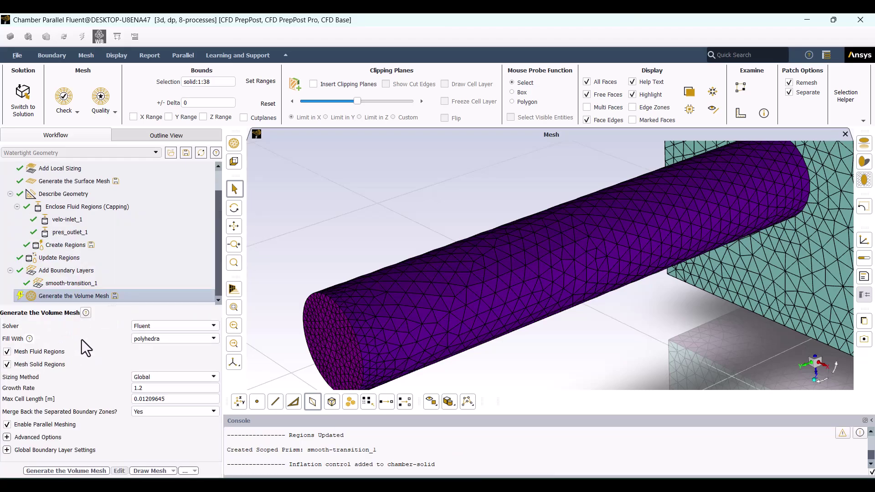
pyautogui.click(144, 340)
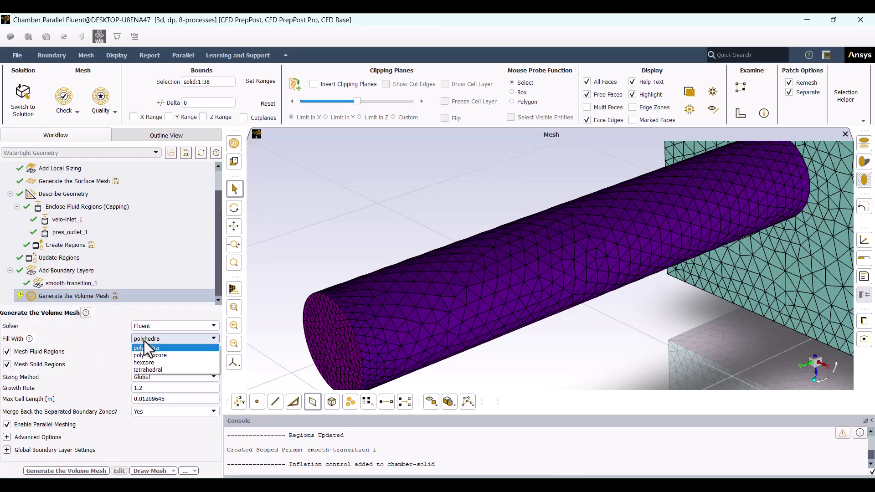
pyautogui.click(152, 357)
pyautogui.scroll(-1, 339, 231)
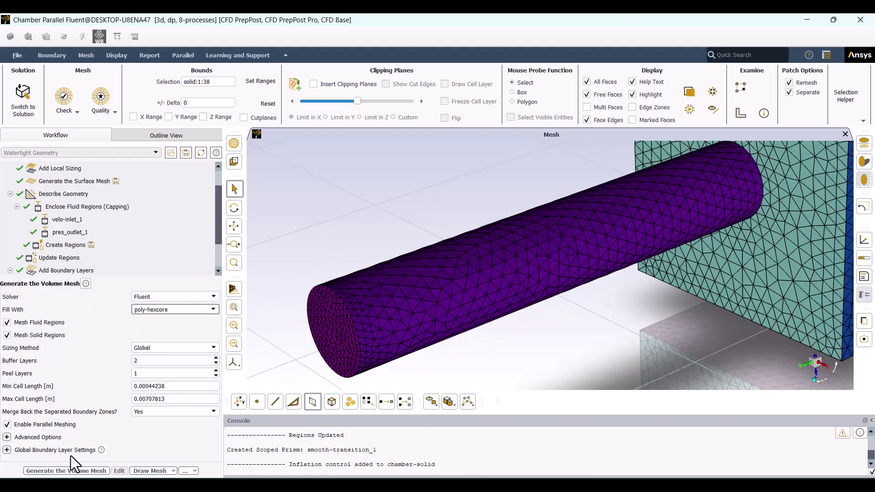
pyautogui.click(64, 471)
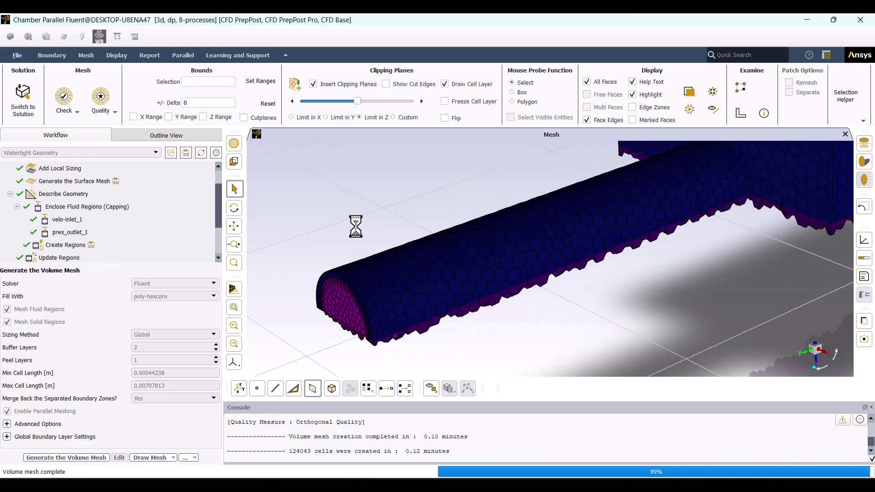
# Step: Rotate and zoom the clipped 124043-cell mesh to inspect its interior cells
pyautogui.moveTo(300, 182); pyautogui.dragTo(316, 156)
pyautogui.scroll(5, 414, 199)
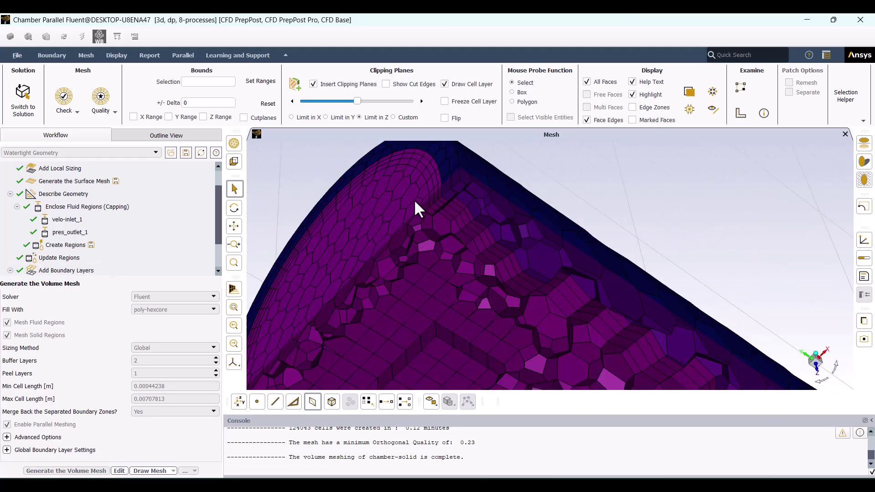
pyautogui.moveTo(414, 199); pyautogui.dragTo(369, 274)
pyautogui.scroll(-2, 367, 268)
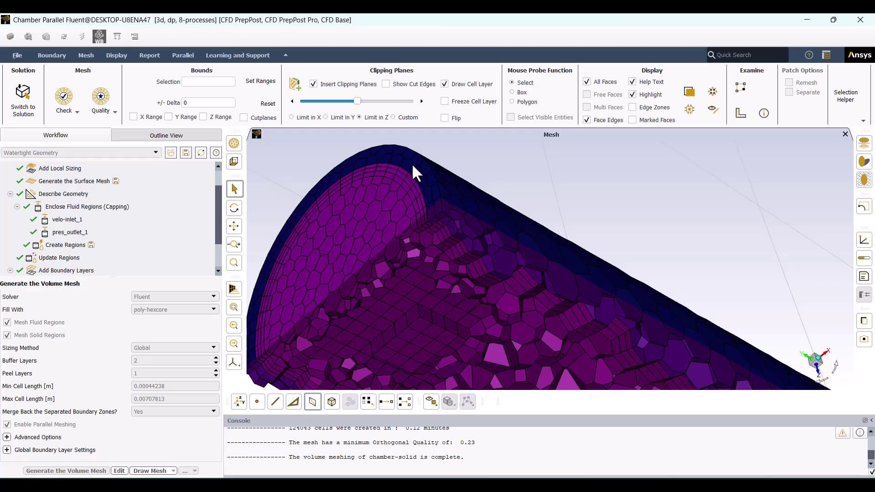
pyautogui.scroll(-3, 413, 165)
pyautogui.moveTo(413, 166); pyautogui.dragTo(421, 321)
pyautogui.scroll(-5, 370, 300)
pyautogui.moveTo(370, 299); pyautogui.dragTo(501, 269)
pyautogui.scroll(5, 445, 312)
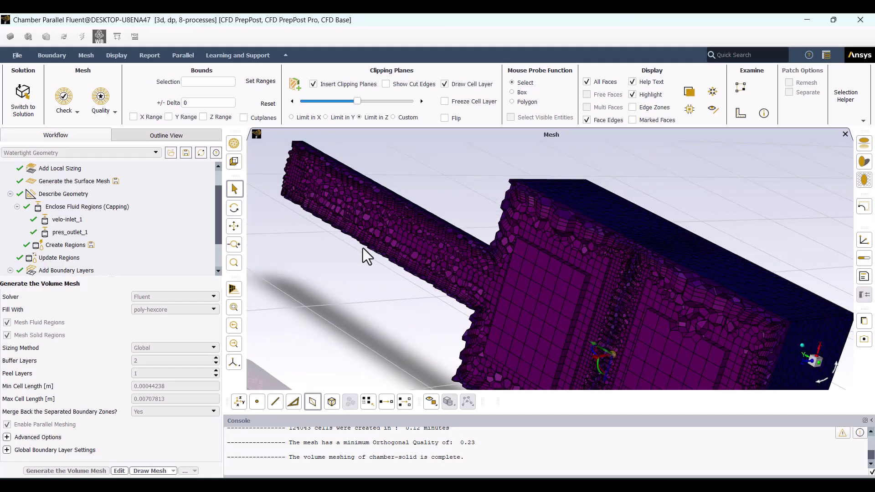
pyautogui.scroll(-1, 124, 218)
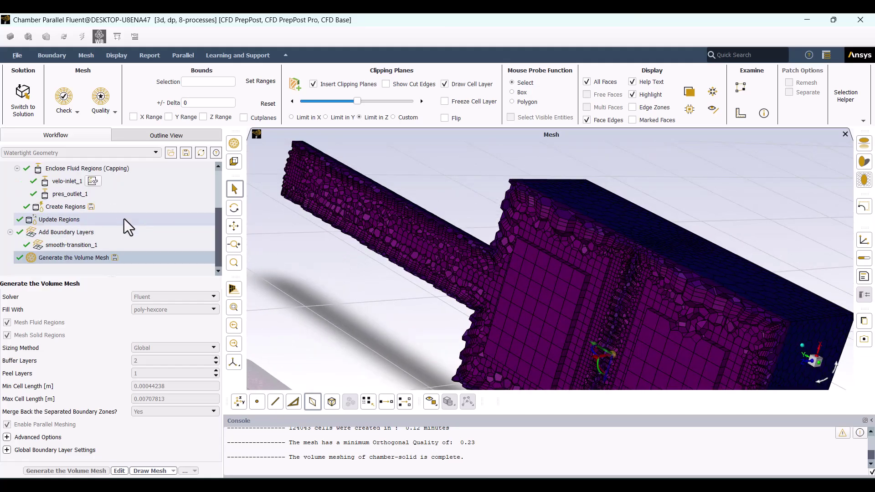
# Step: Revert the Update Regions step and set the solid region type to dead
pyautogui.click(55, 220)
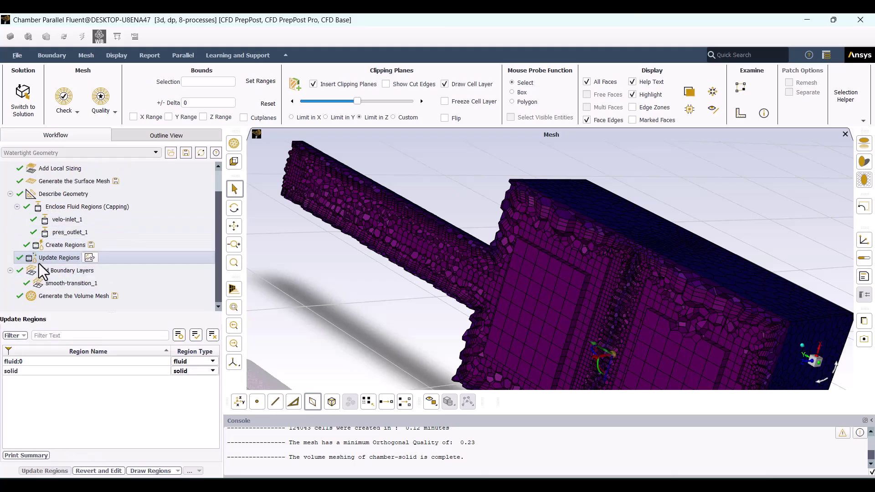
pyautogui.click(95, 470)
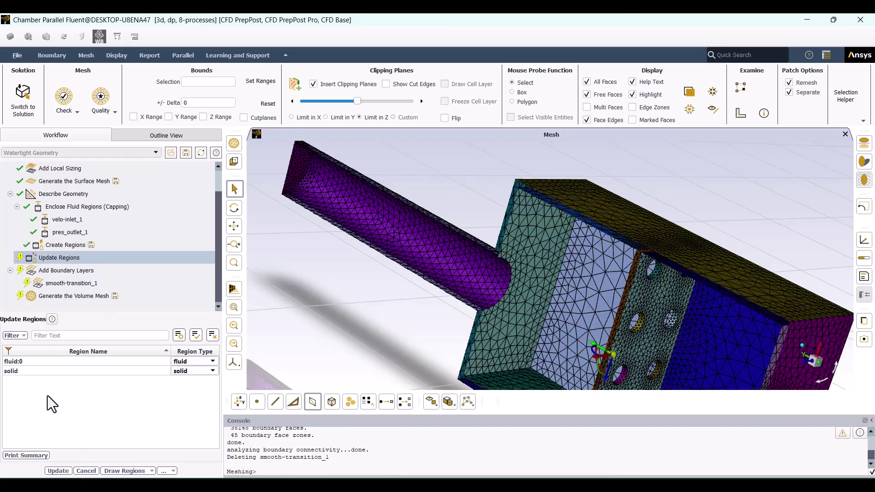
pyautogui.click(191, 370)
pyautogui.click(179, 395)
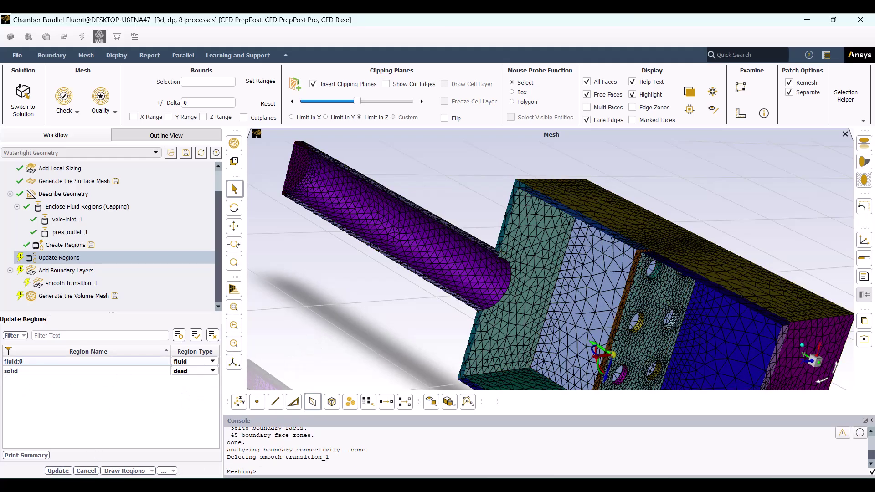
pyautogui.click(58, 471)
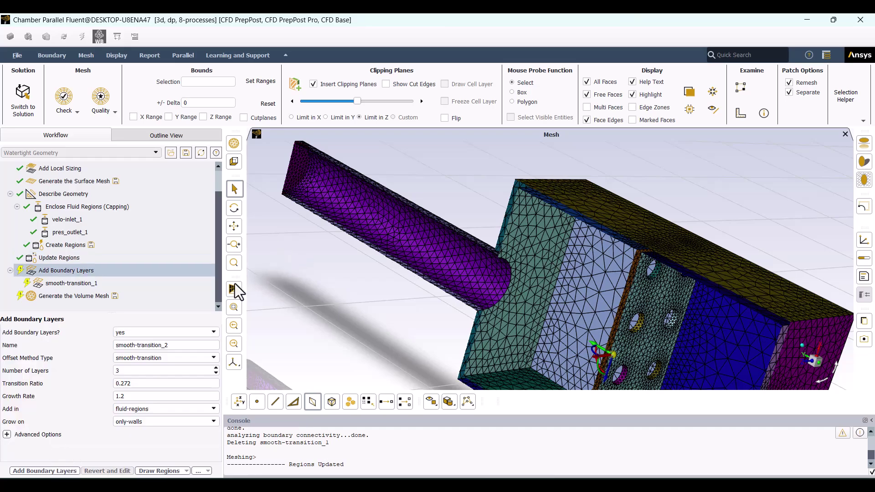
# Step: Reapply the smooth-transition_1 boundary layers and regenerate the fluid-only volume mesh
pyautogui.click(57, 283)
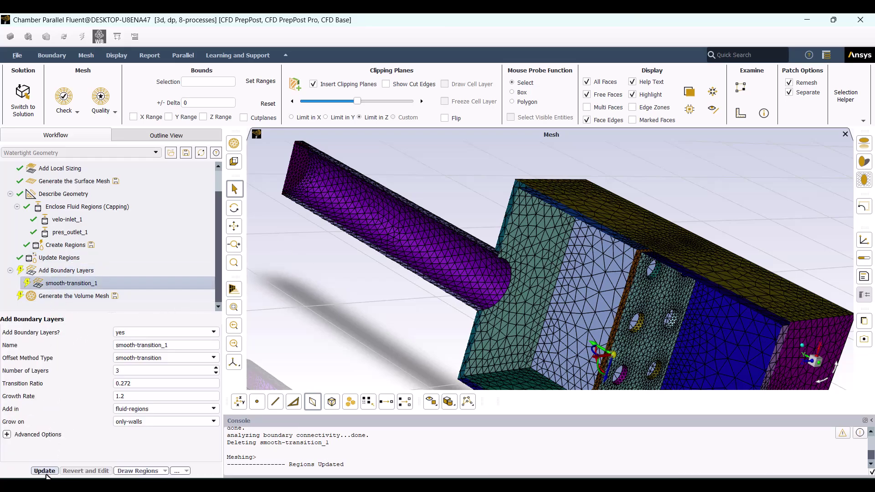
pyautogui.click(50, 470)
pyautogui.click(64, 471)
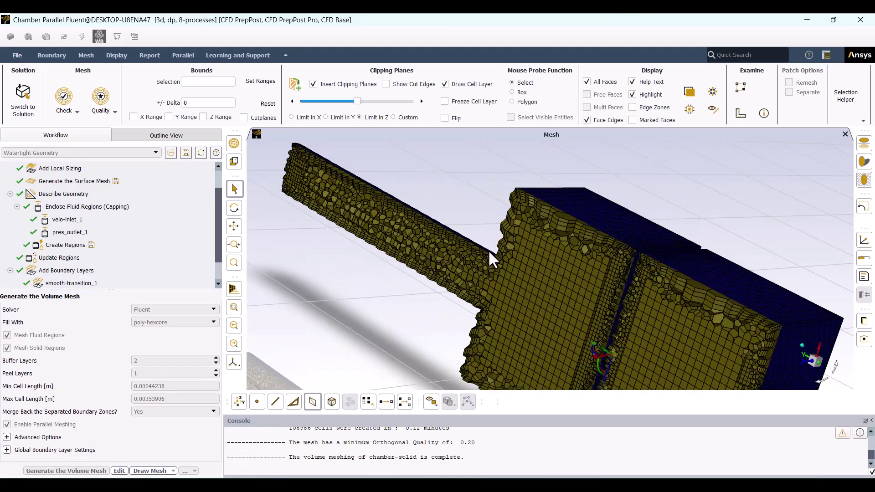
# Step: Rotate and zoom the finished fluid-only mesh (min orthogonal quality 0.20) to inspect it
pyautogui.moveTo(490, 252); pyautogui.dragTo(665, 255)
pyautogui.scroll(5, 677, 318)
# Step: Quit Fluent Meshing and confirm, returning to the Workbench schematic
pyautogui.click(859, 20)
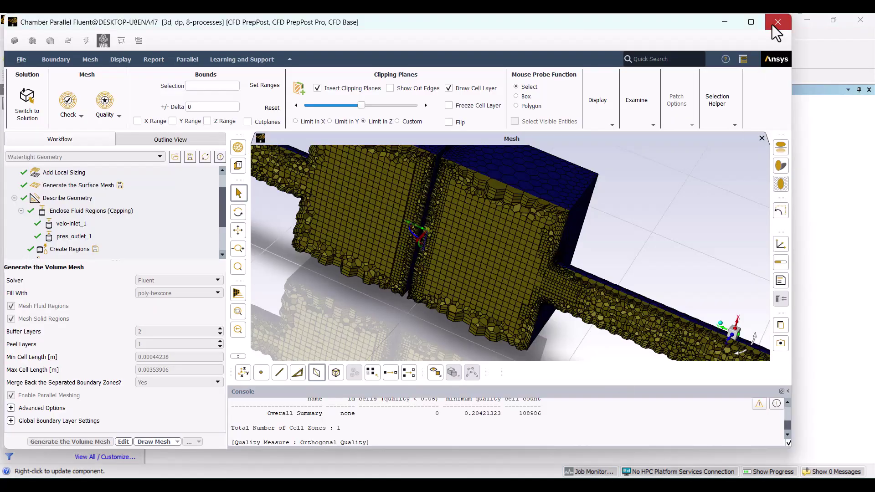
pyautogui.click(778, 22)
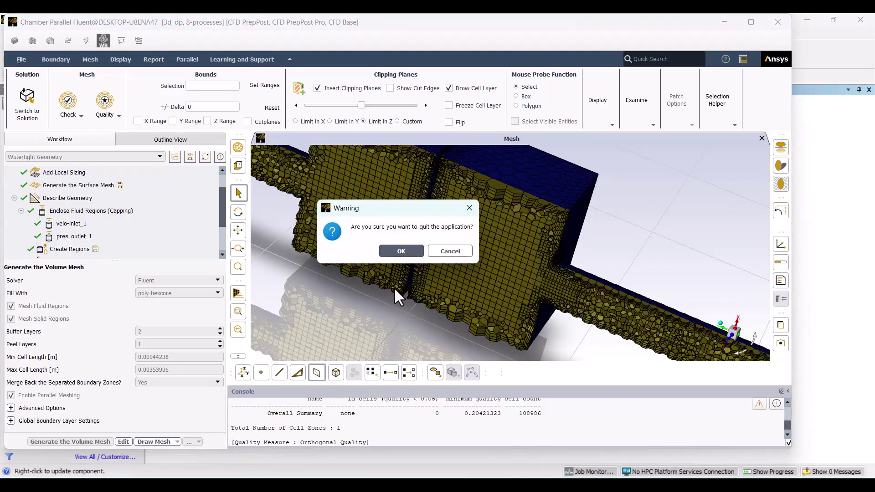
pyautogui.click(400, 250)
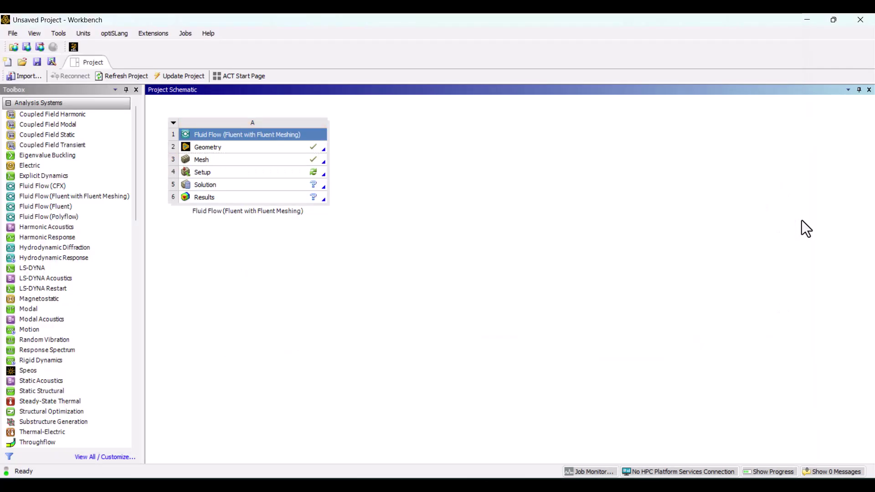